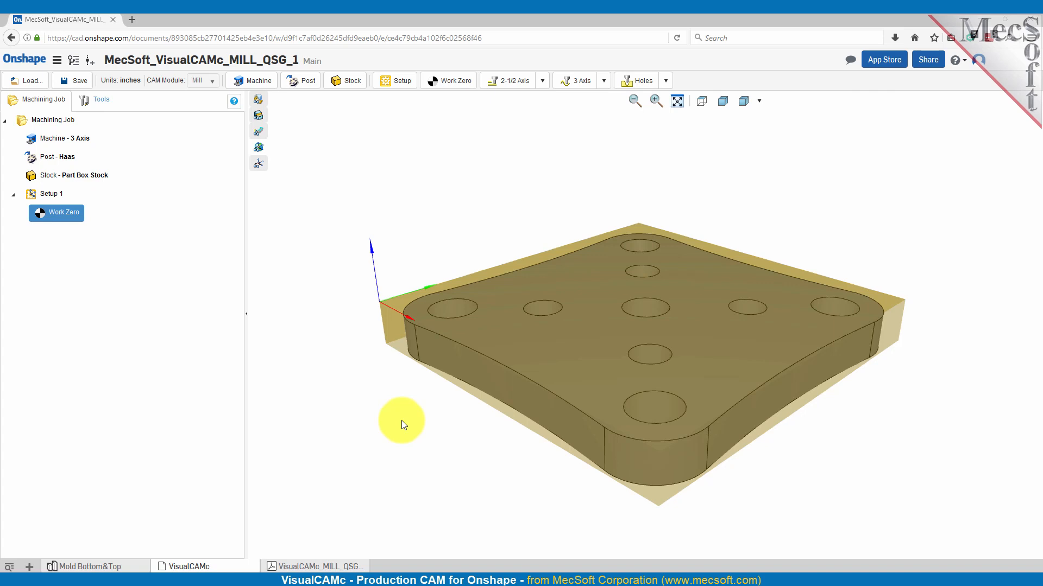
# Step: Review the machining job's machine, post, stock, setup and work zero entries
pyautogui.moveTo(671, 341); pyautogui.dragTo(672, 348, button='right')
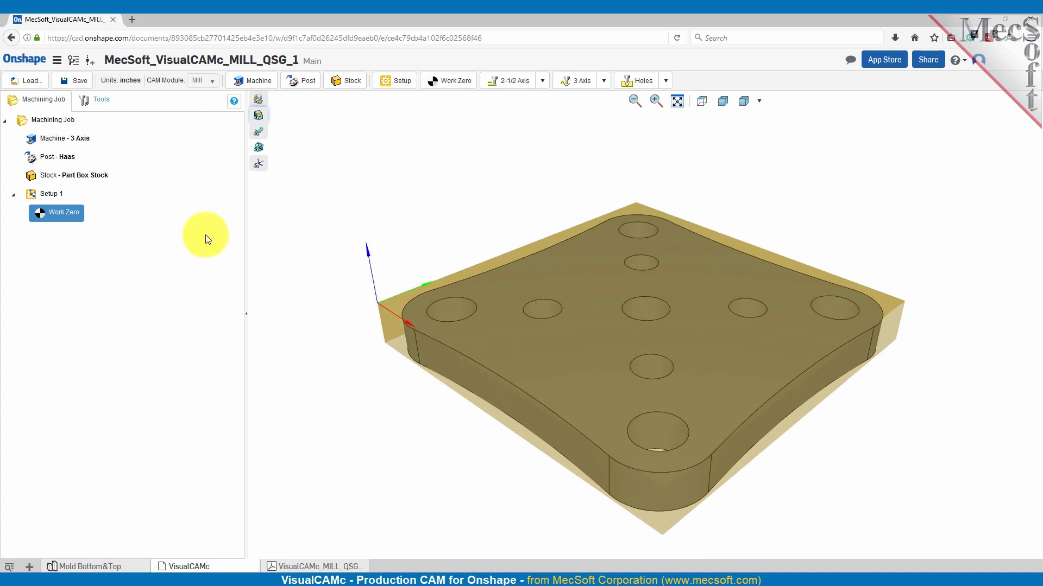
pyautogui.click(57, 139)
pyautogui.click(54, 156)
pyautogui.click(53, 175)
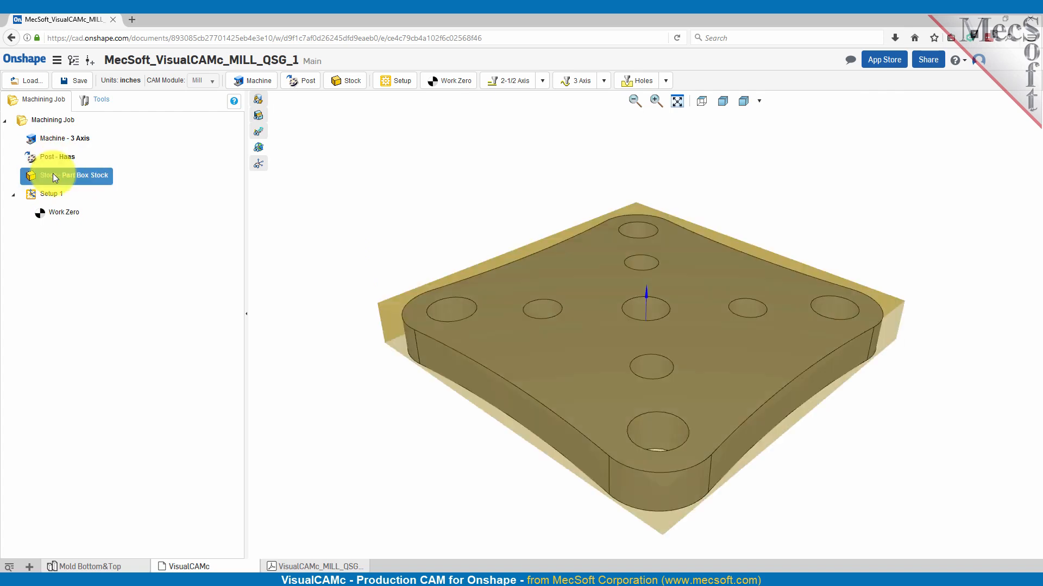
pyautogui.click(48, 196)
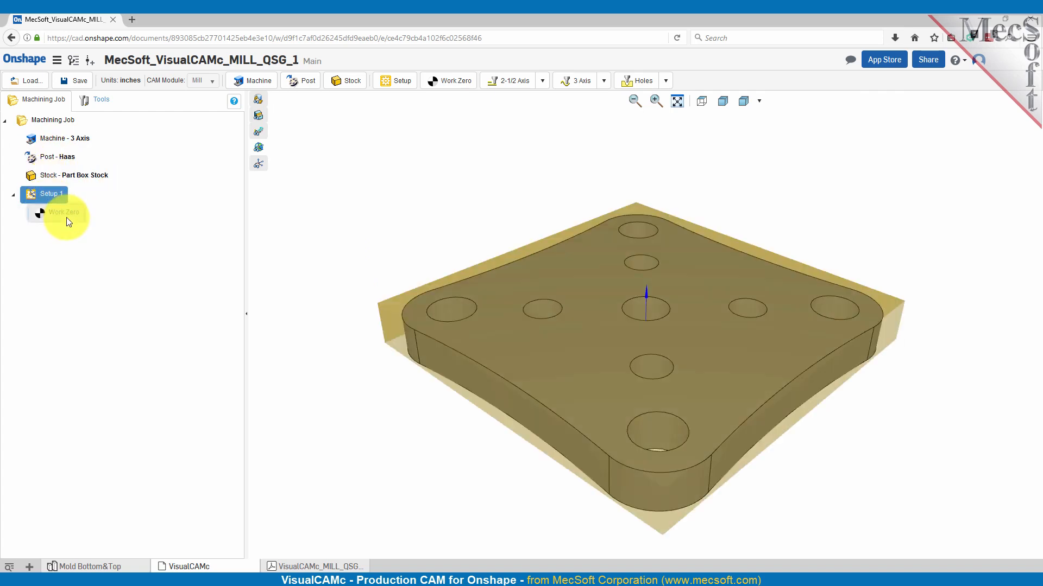
pyautogui.click(66, 216)
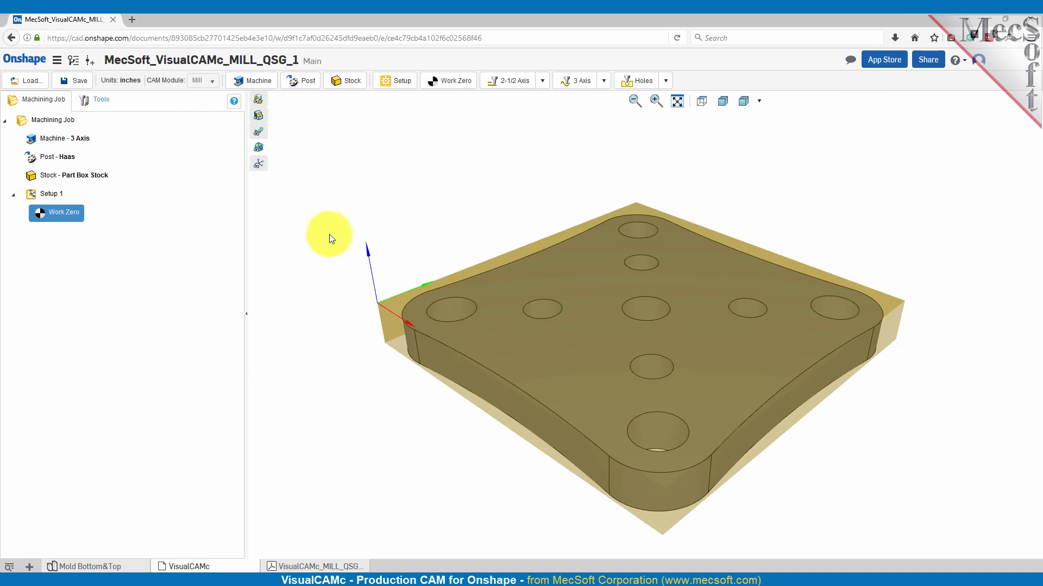
# Step: Start a 2-1/2 axis Facing operation using the Face Mill - 1.0 DIA tool
pyautogui.click(540, 82)
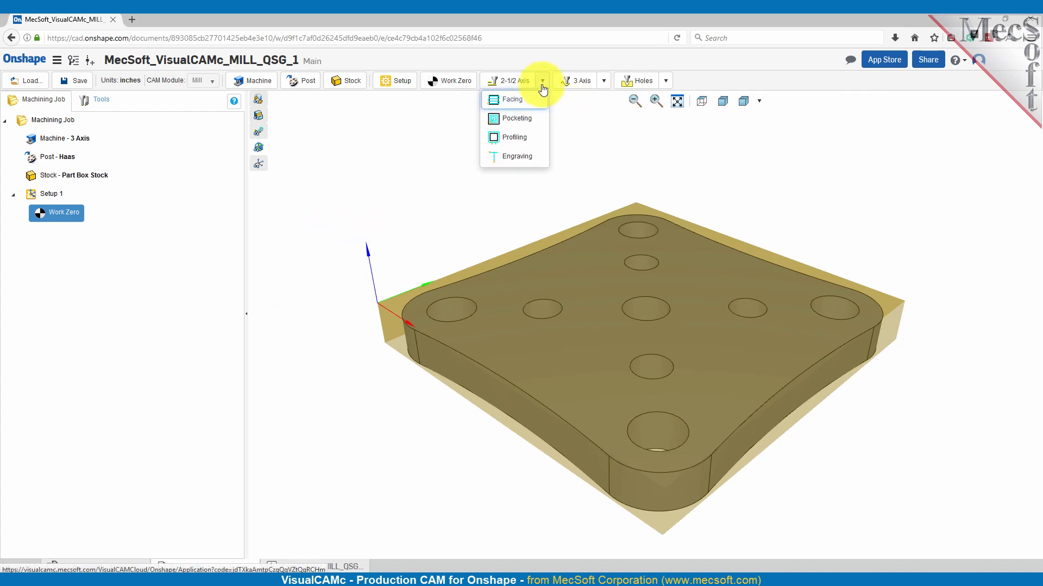
pyautogui.click(538, 100)
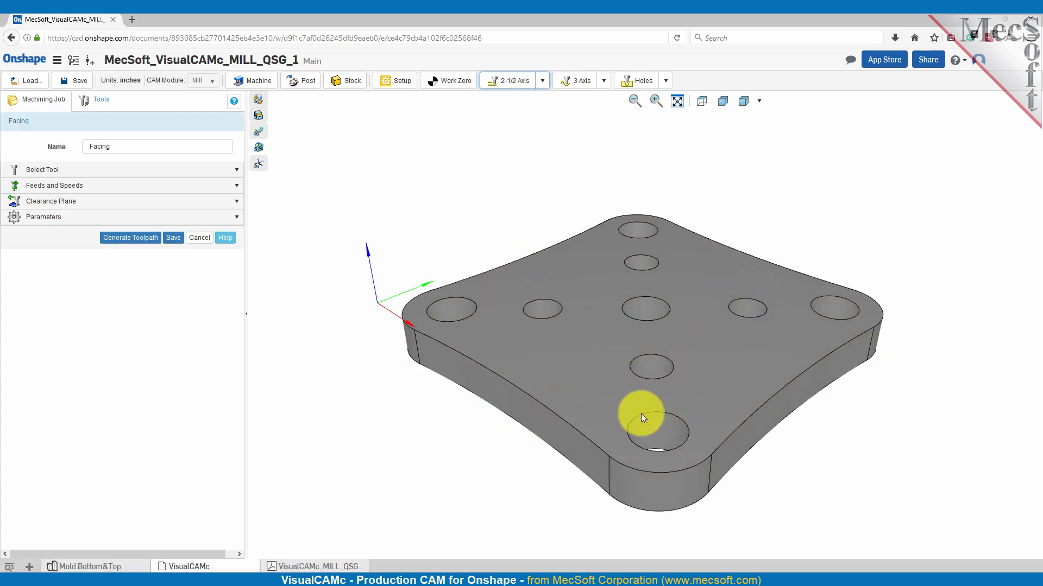
pyautogui.click(46, 173)
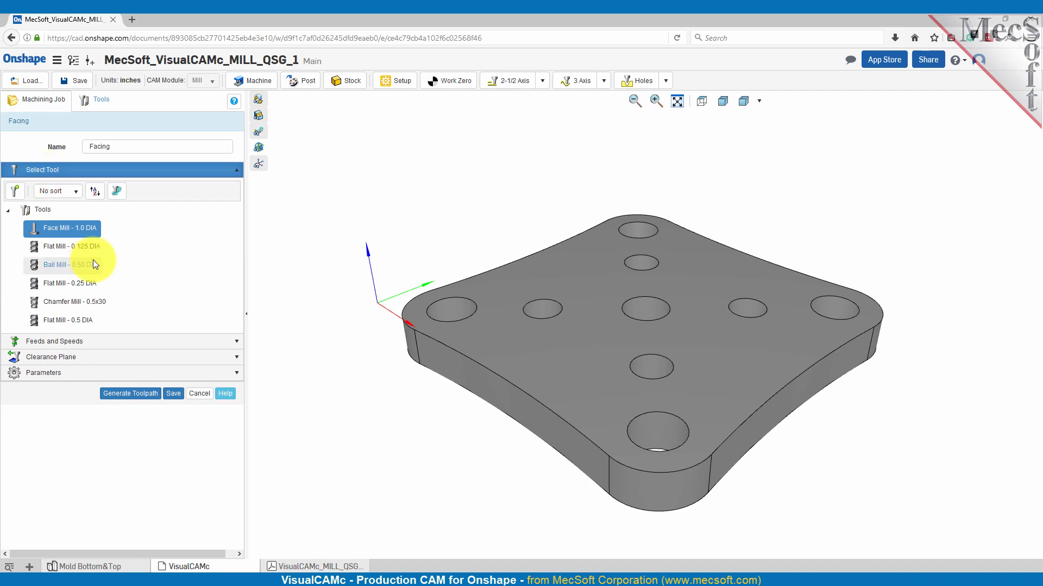
pyautogui.moveTo(93, 261)
pyautogui.moveTo(60, 254)
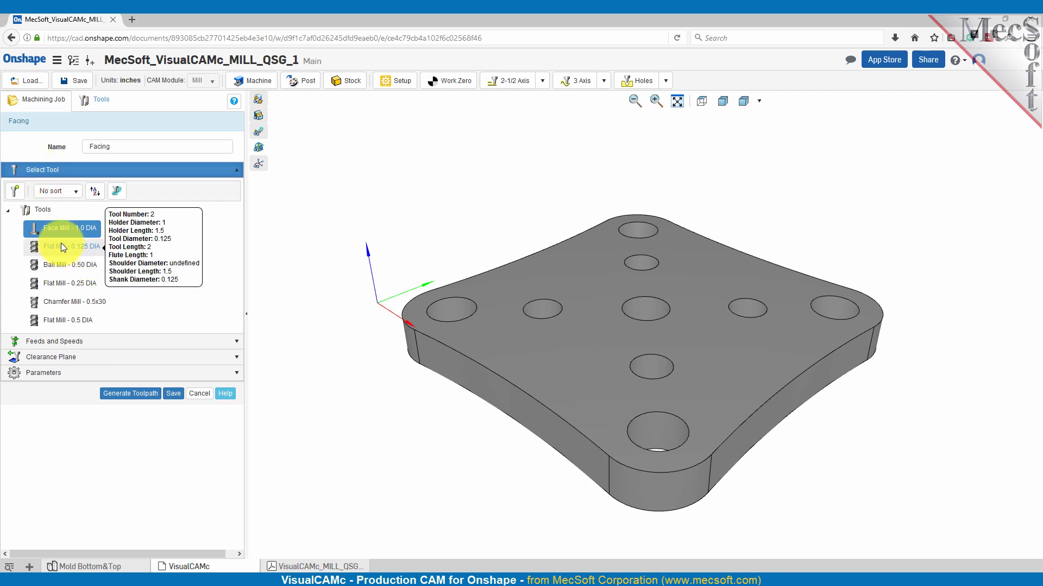
pyautogui.moveTo(48, 235)
pyautogui.moveTo(62, 307)
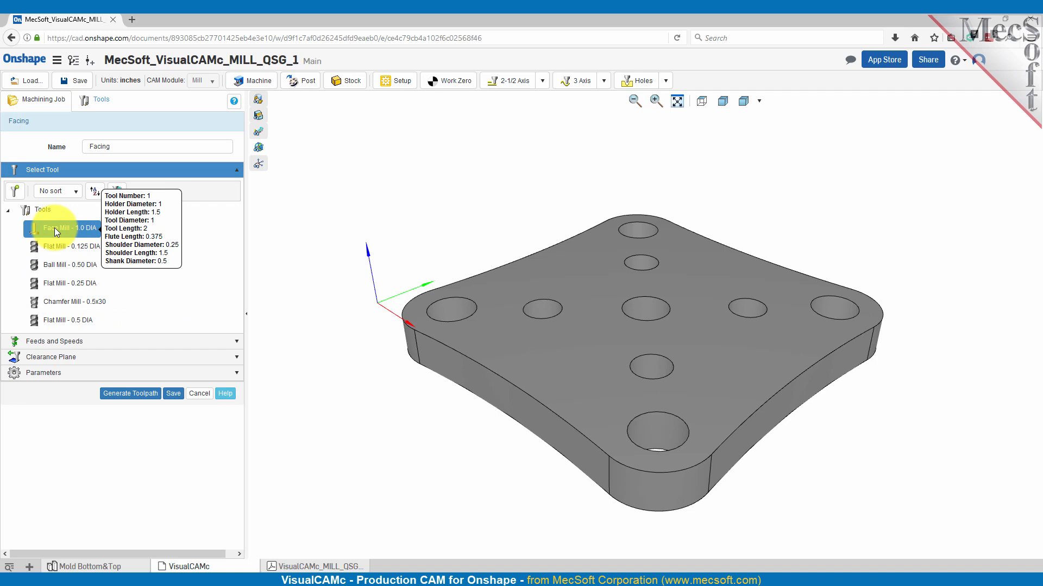
# Step: Check the feeds and speeds, and use the Automatic plane definition with Clearance Plane as the cut transfer method
pyautogui.click(62, 341)
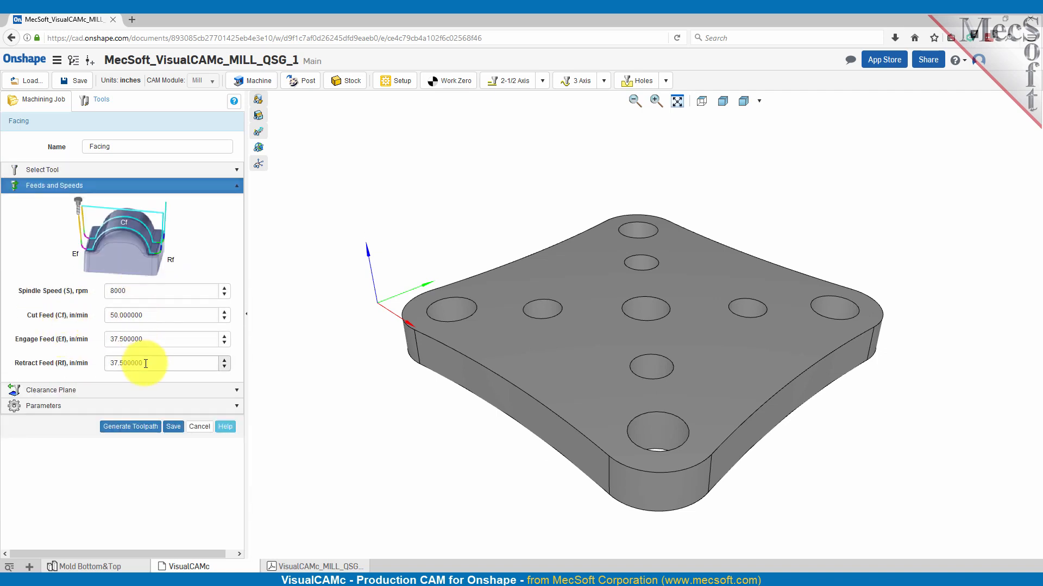
pyautogui.click(63, 394)
pyautogui.moveTo(593, 455)
pyautogui.mouseDown(button='right')
pyautogui.moveTo(596, 426)
pyautogui.moveTo(591, 459)
pyautogui.mouseUp(button='right')
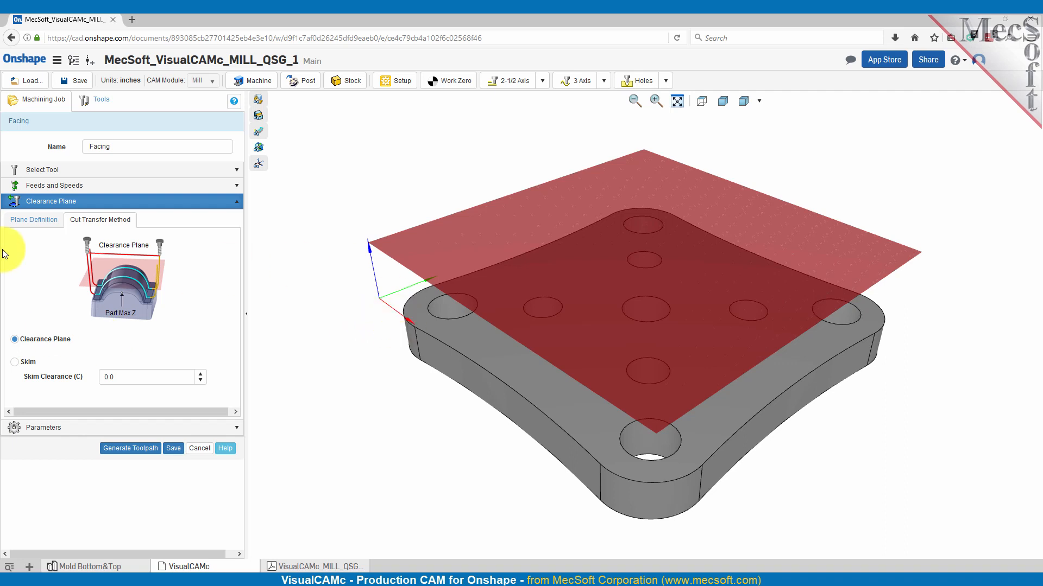
pyautogui.click(50, 221)
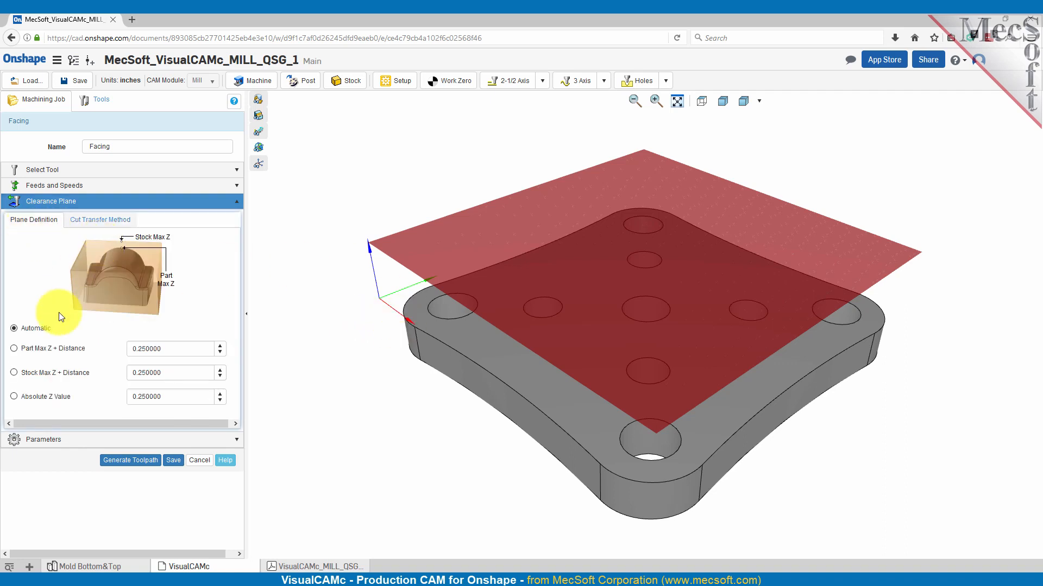
pyautogui.click(14, 329)
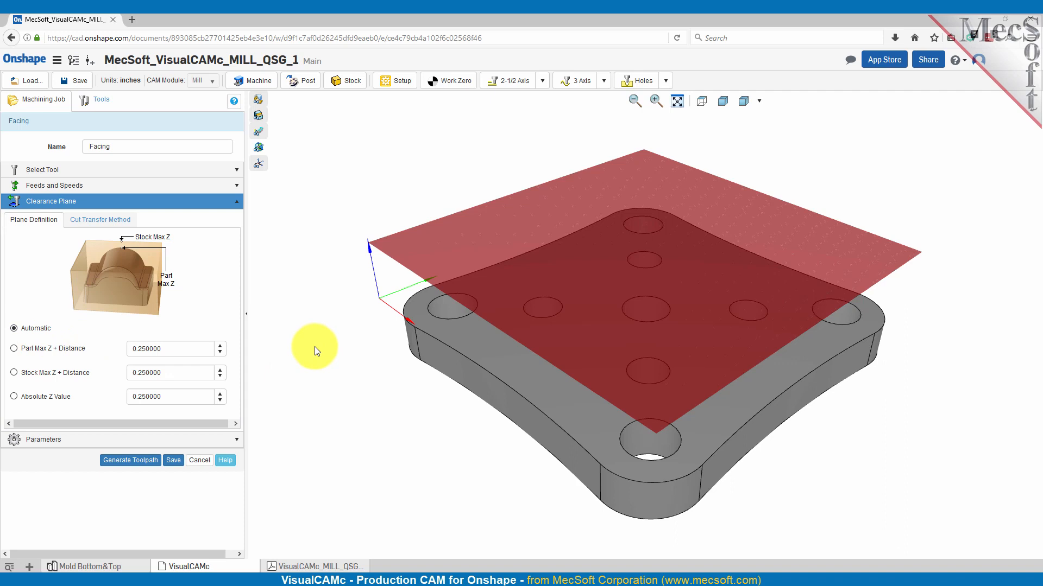
pyautogui.click(94, 223)
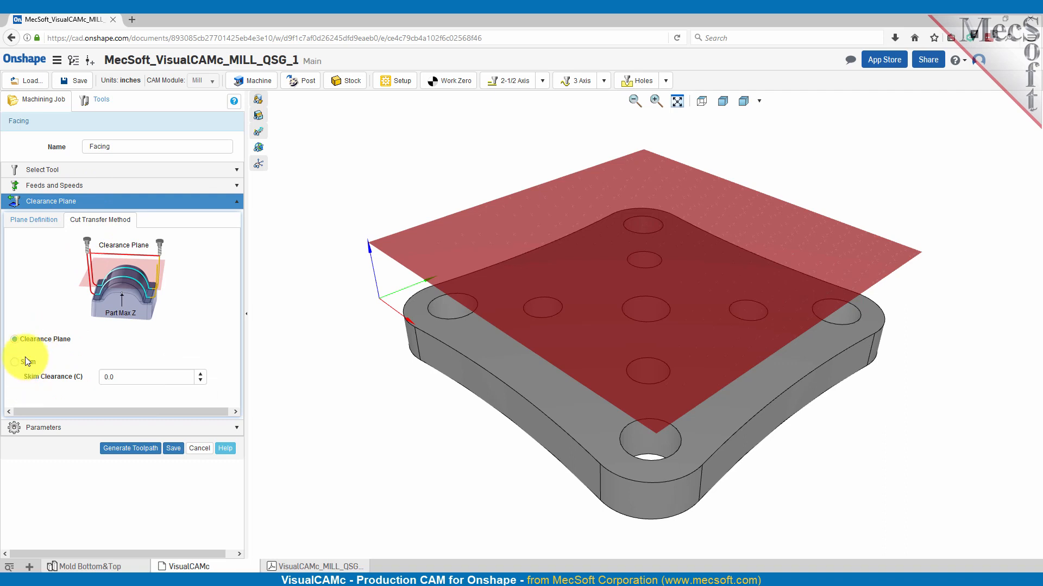
pyautogui.click(15, 340)
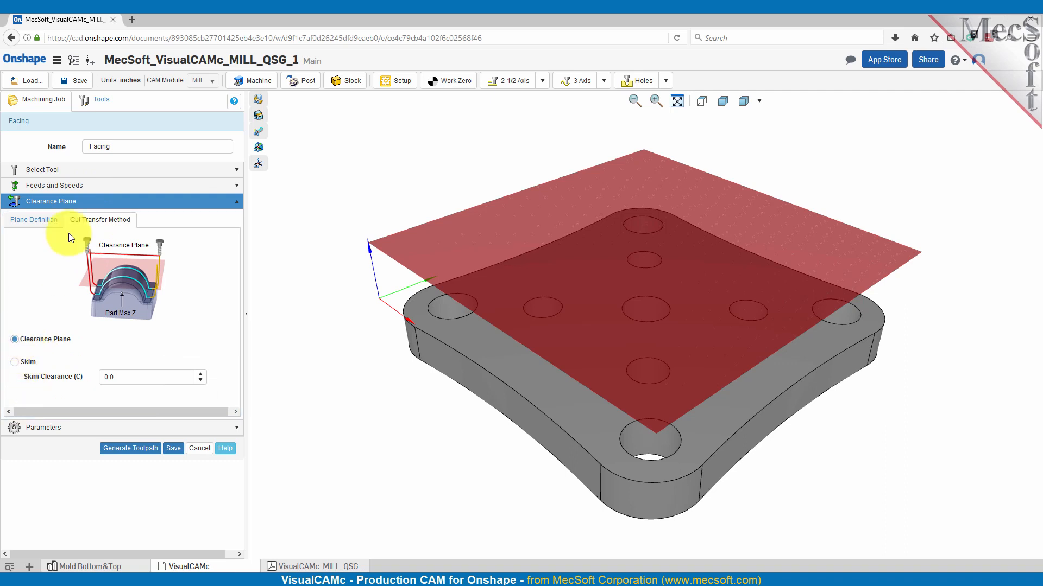
# Step: Set the facing tolerance to 0.001 and keep the stock at 0
pyautogui.click(21, 427)
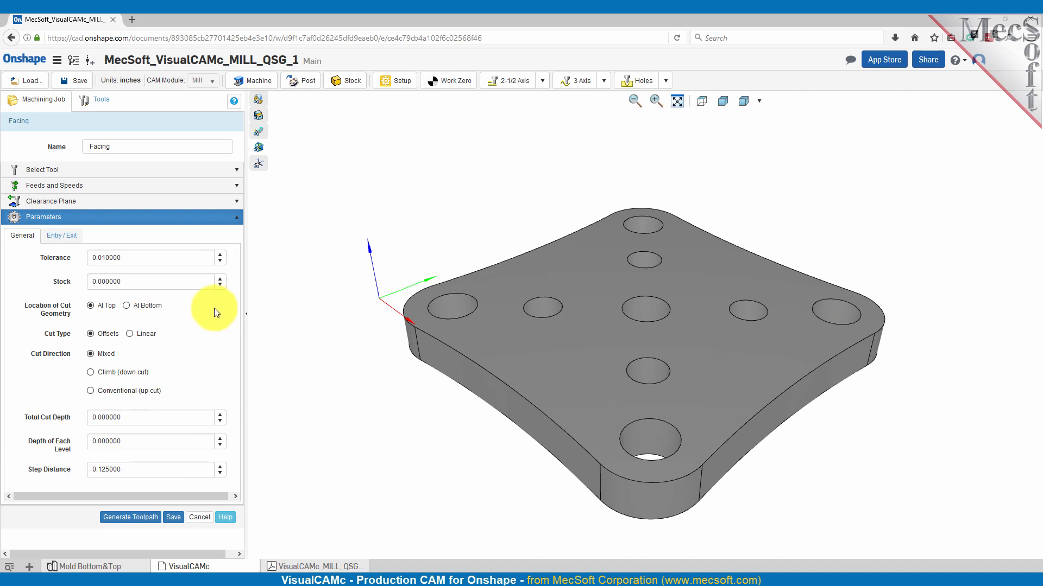
pyautogui.click(121, 258)
pyautogui.moveTo(121, 258); pyautogui.dragTo(92, 258)
pyautogui.write('0.001')
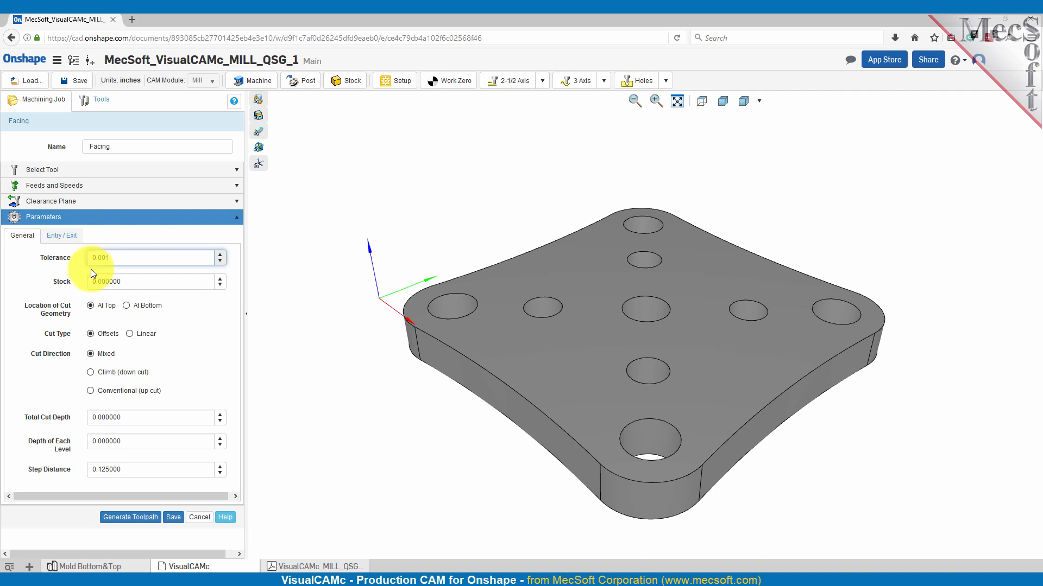
pyautogui.click(128, 283)
pyautogui.moveTo(117, 283); pyautogui.dragTo(82, 284)
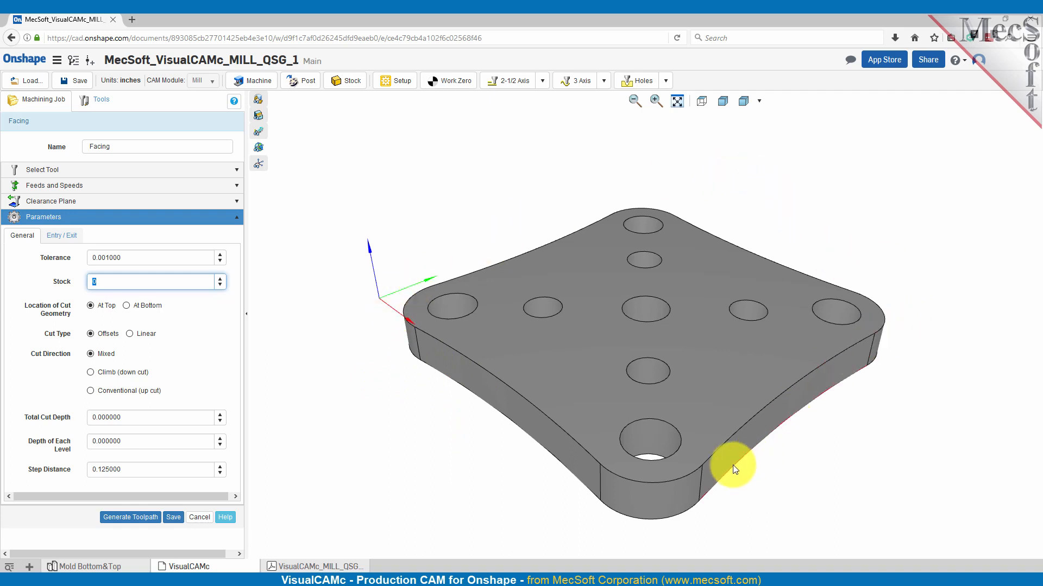
# Step: Pick the part's top outer perimeter as the cut region and locate the cut geometry At Bottom, keeping zero cut depths and a 0.125 step distance
pyautogui.click(517, 393)
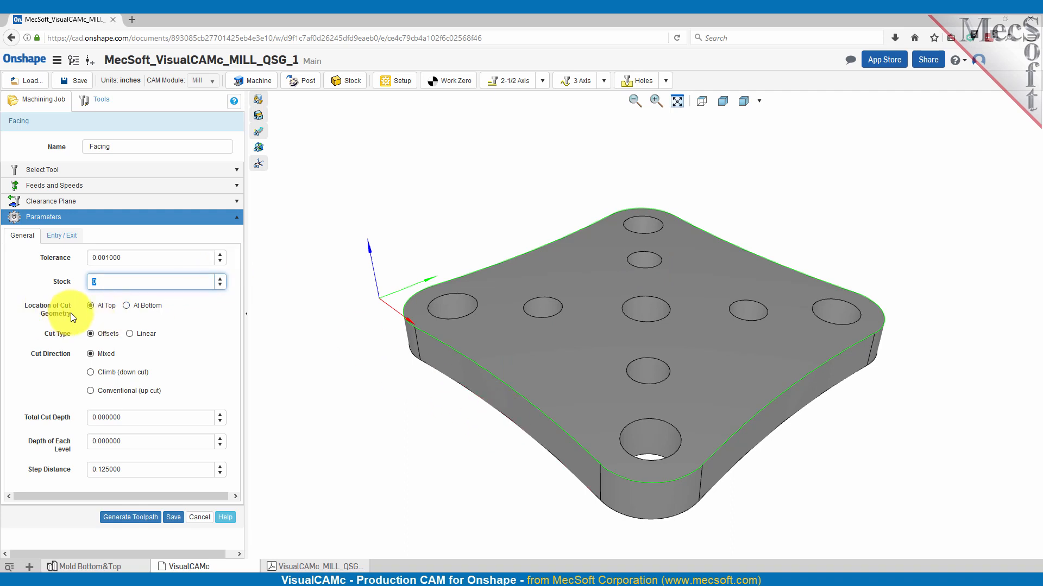
pyautogui.click(128, 308)
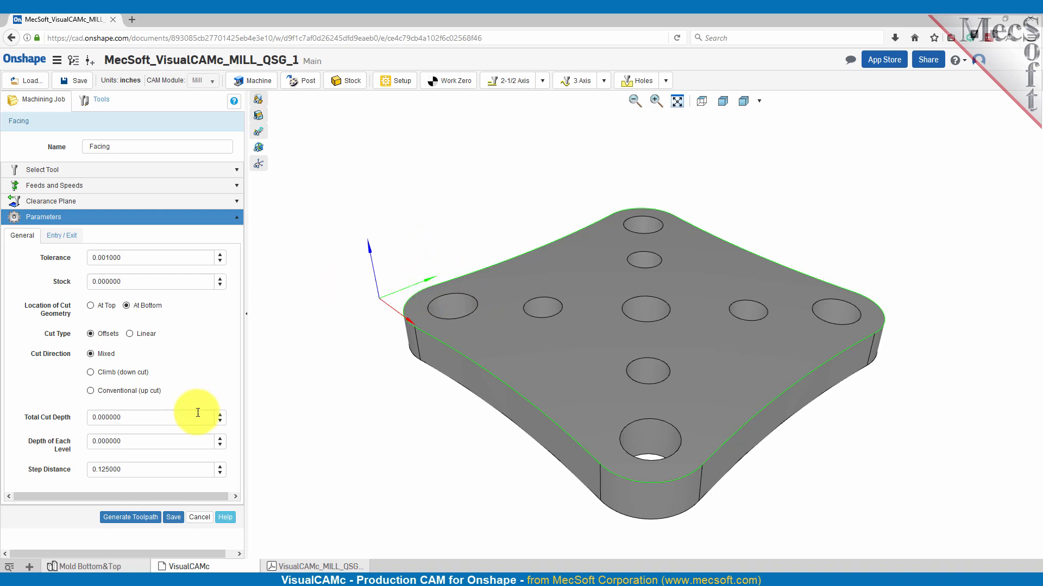
pyautogui.click(105, 417)
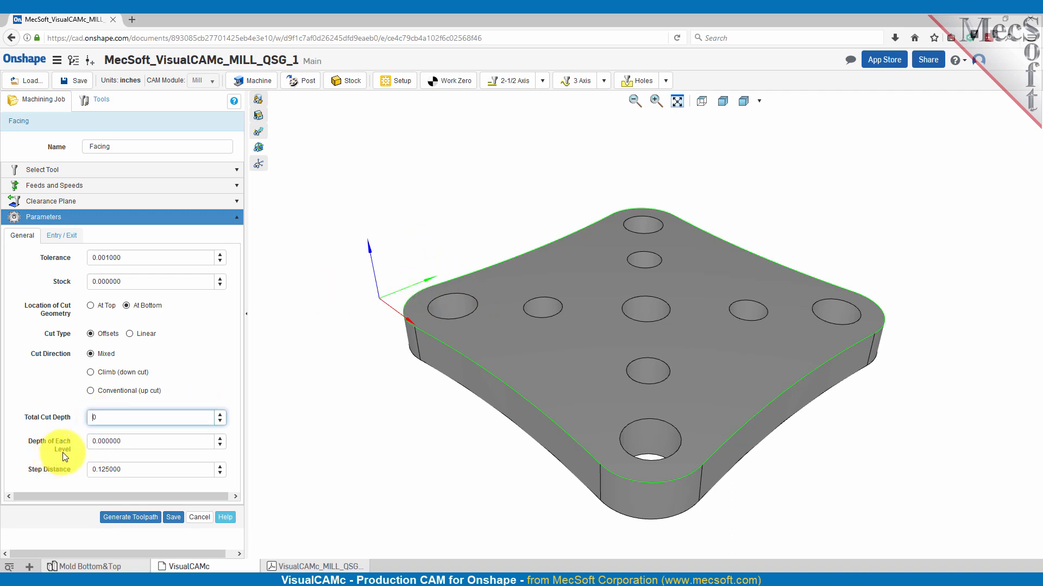
pyautogui.click(116, 440)
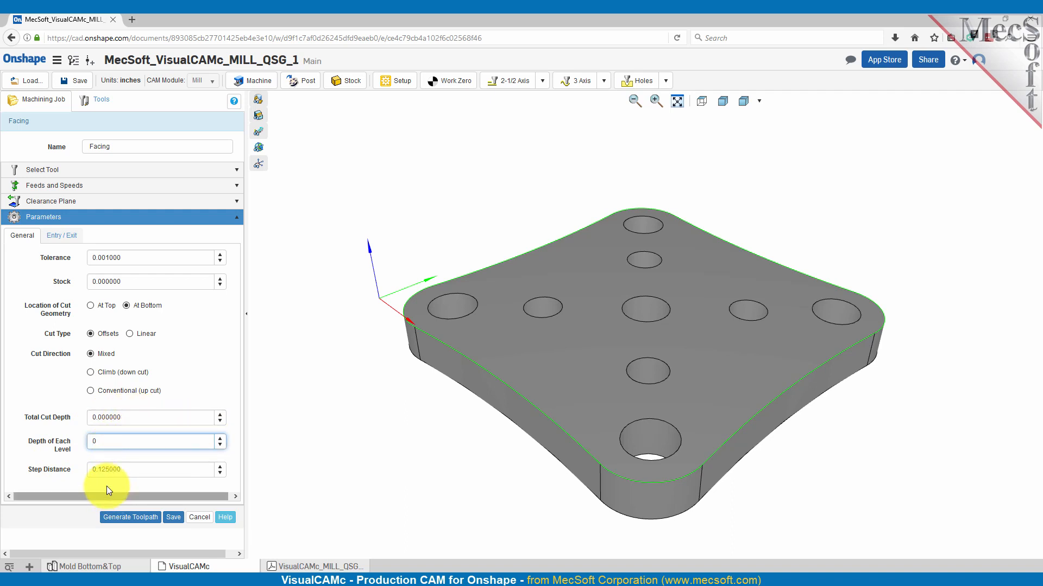
pyautogui.press('Tab')
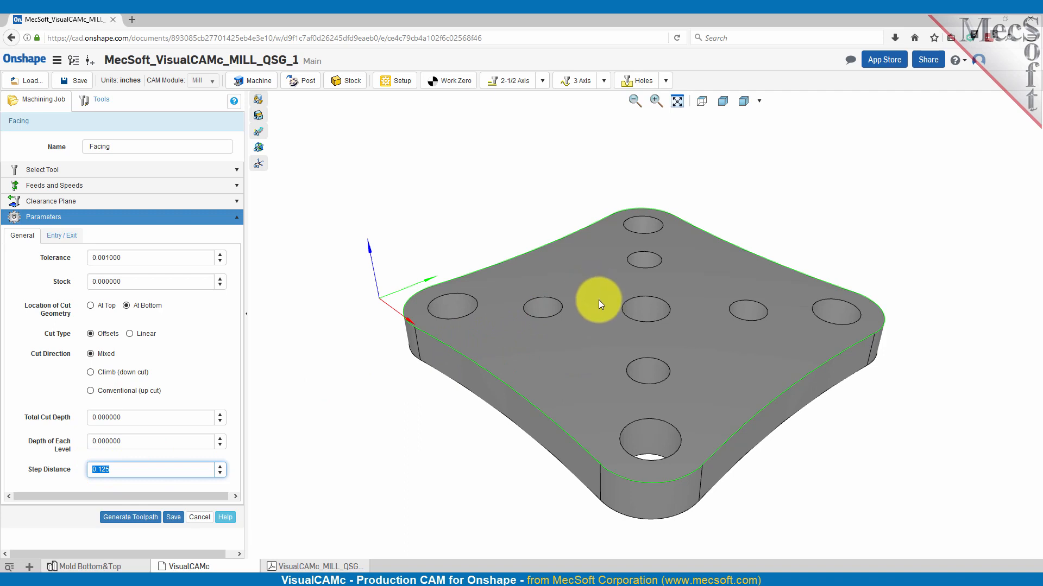
# Step: Give the facing operation a geometric entry with radial engage and a geometric exit with radial retract, and generate the toolpath
pyautogui.click(62, 237)
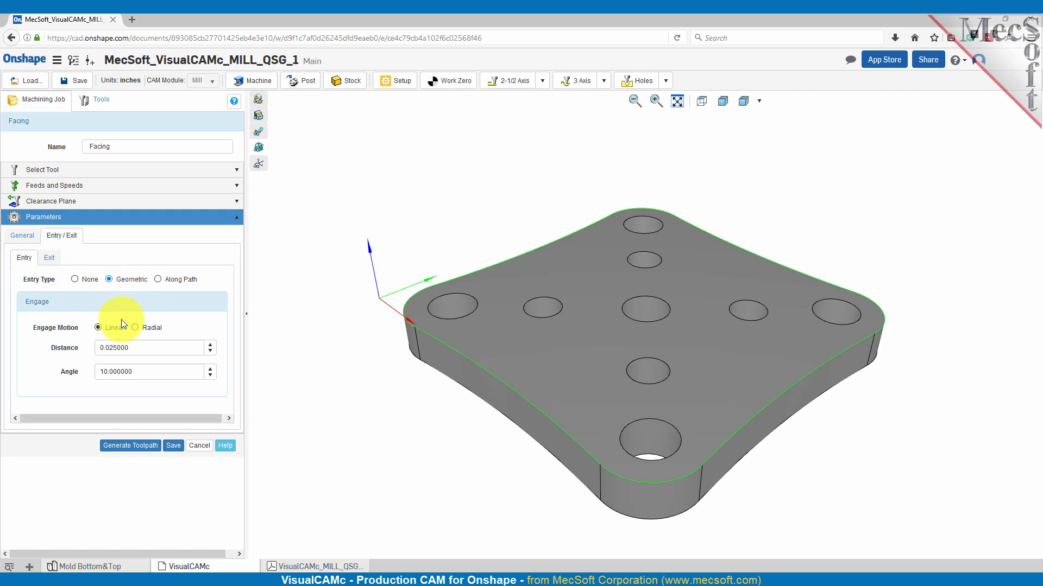
pyautogui.click(136, 328)
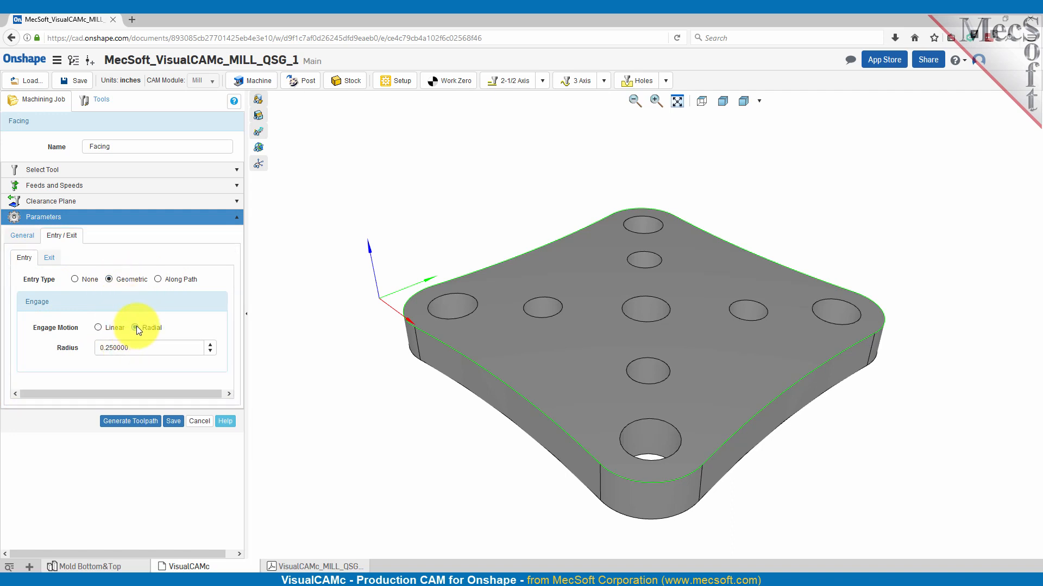
pyautogui.click(49, 258)
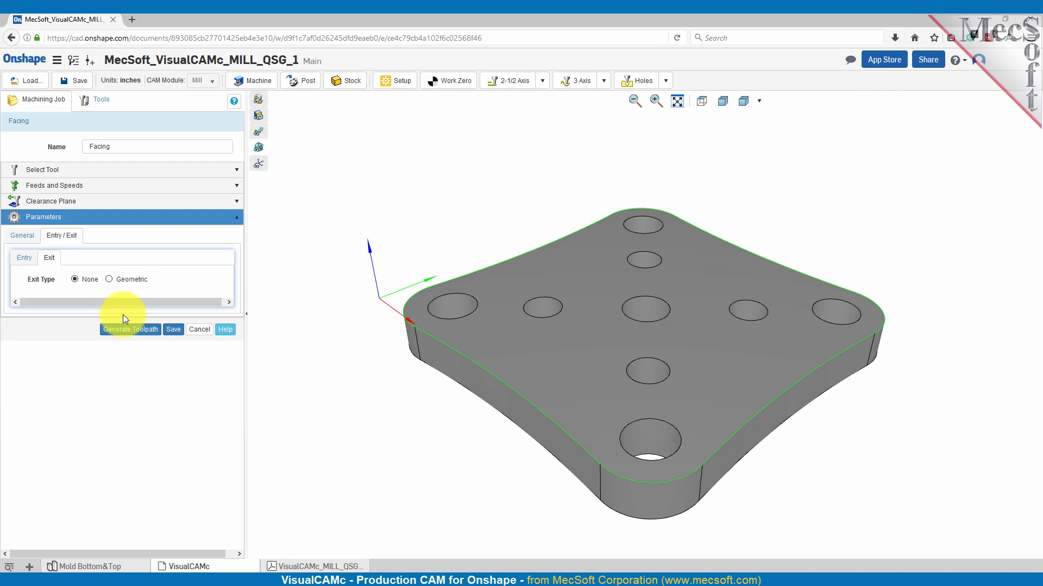
pyautogui.click(109, 279)
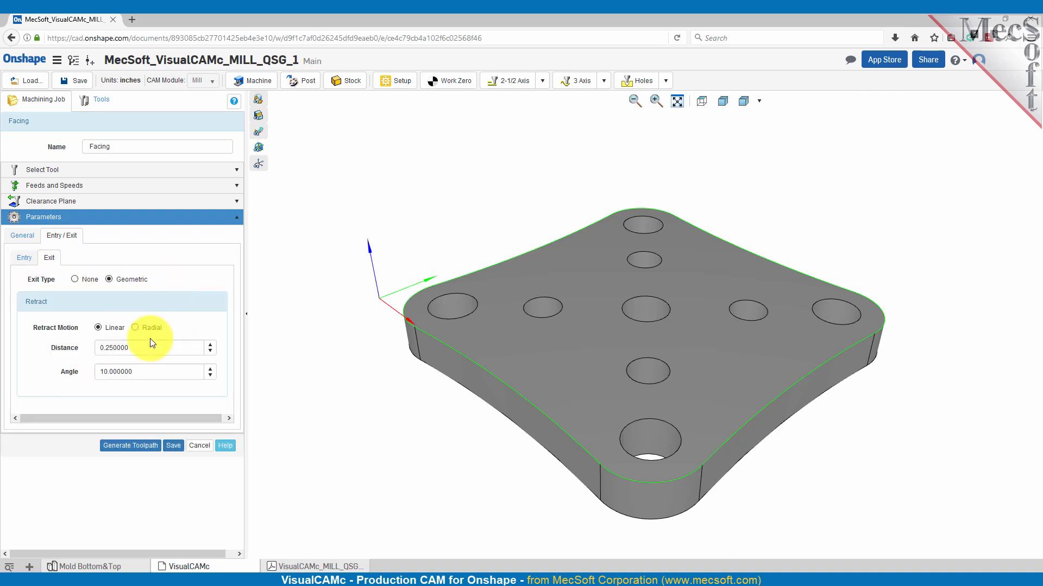
pyautogui.click(135, 327)
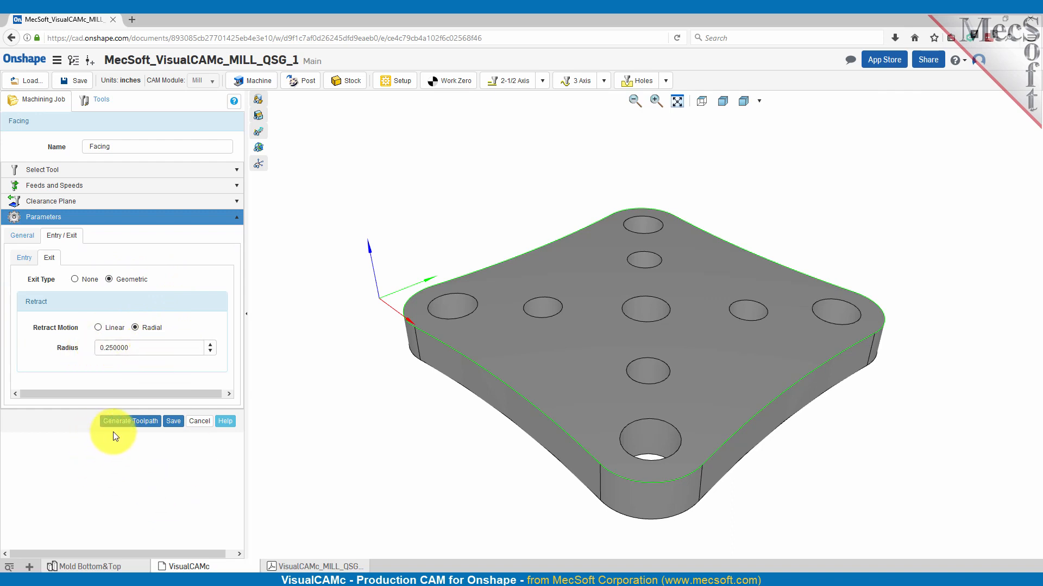
pyautogui.click(132, 422)
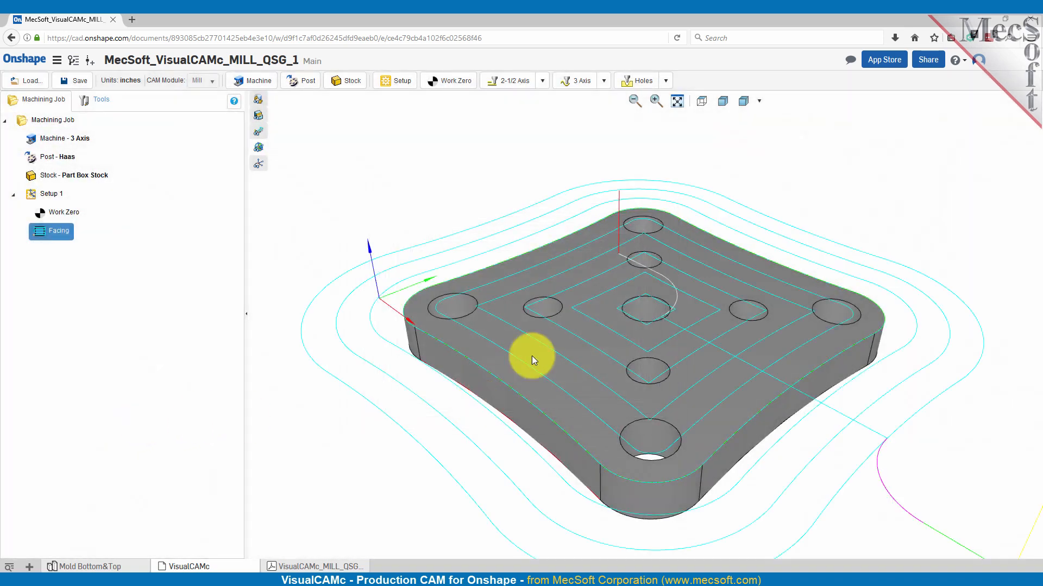
# Step: Inspect the generated facing toolpath around the part from the side and in isometric view
pyautogui.scroll(-3, 611, 311)
pyautogui.scroll(-1, 610, 315)
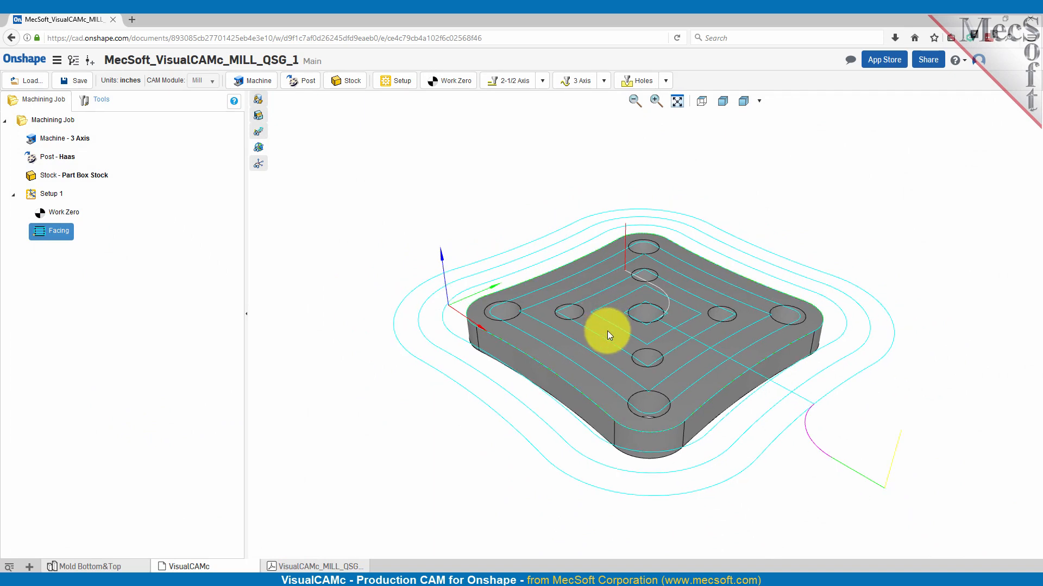
pyautogui.moveTo(654, 496); pyautogui.dragTo(669, 469, button='right')
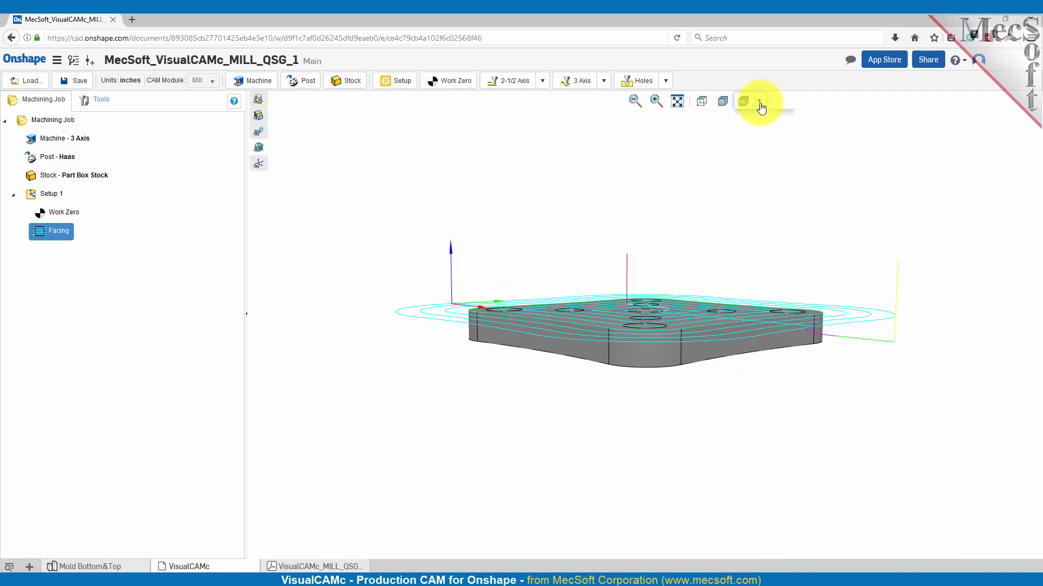
pyautogui.click(759, 102)
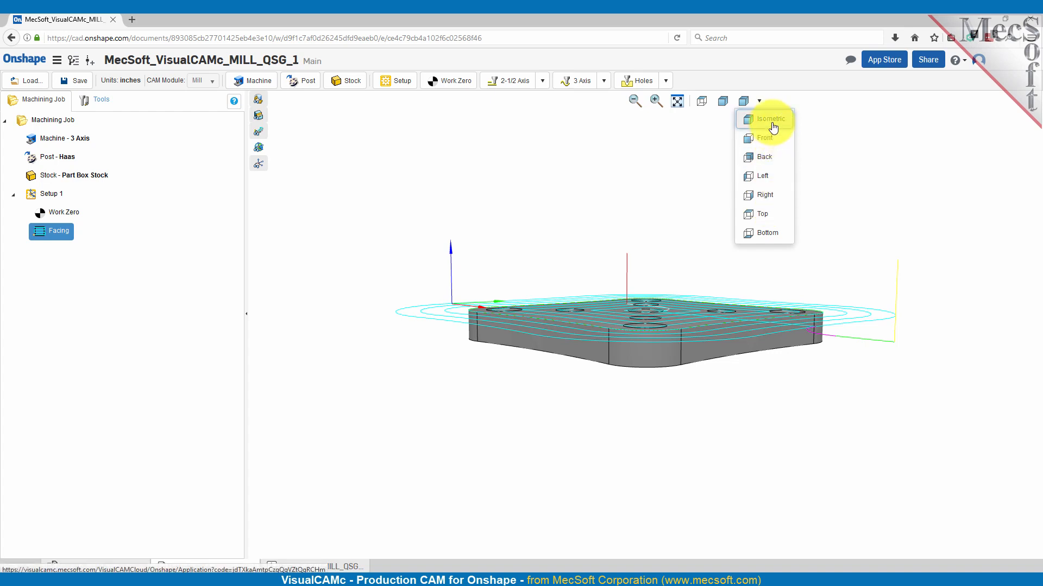
pyautogui.click(764, 159)
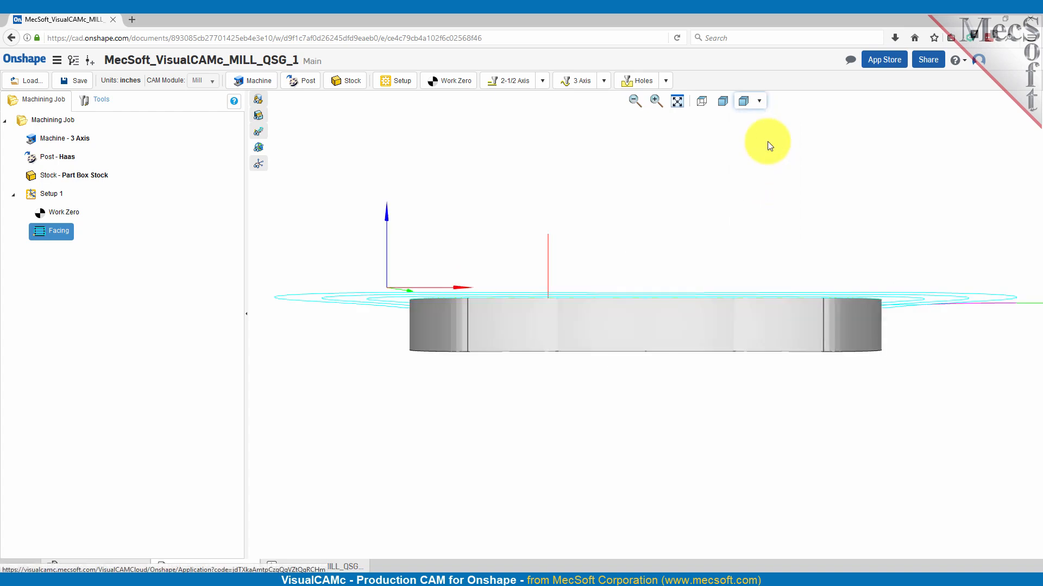
pyautogui.click(724, 102)
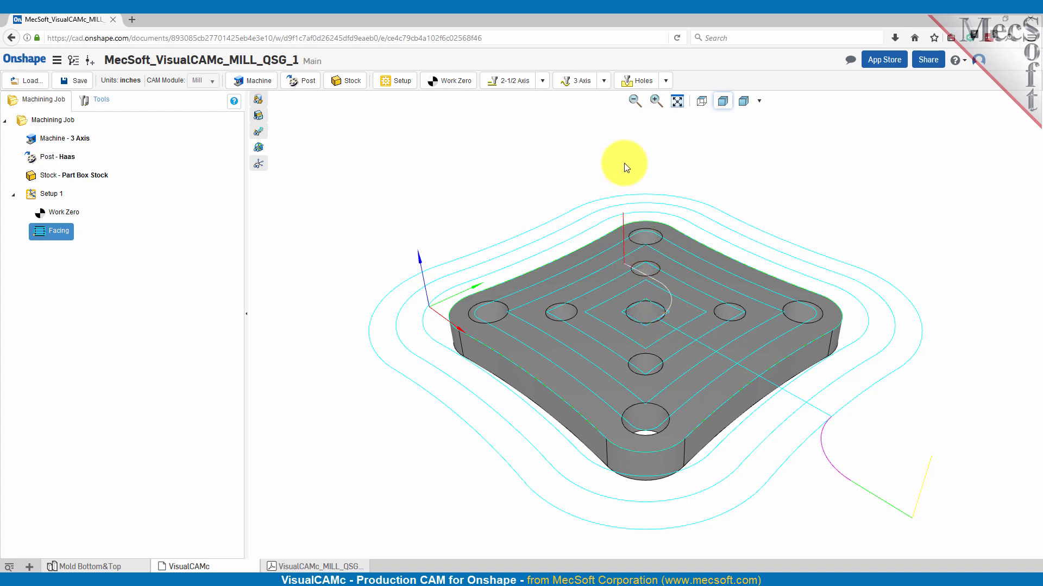
pyautogui.scroll(-1, 660, 342)
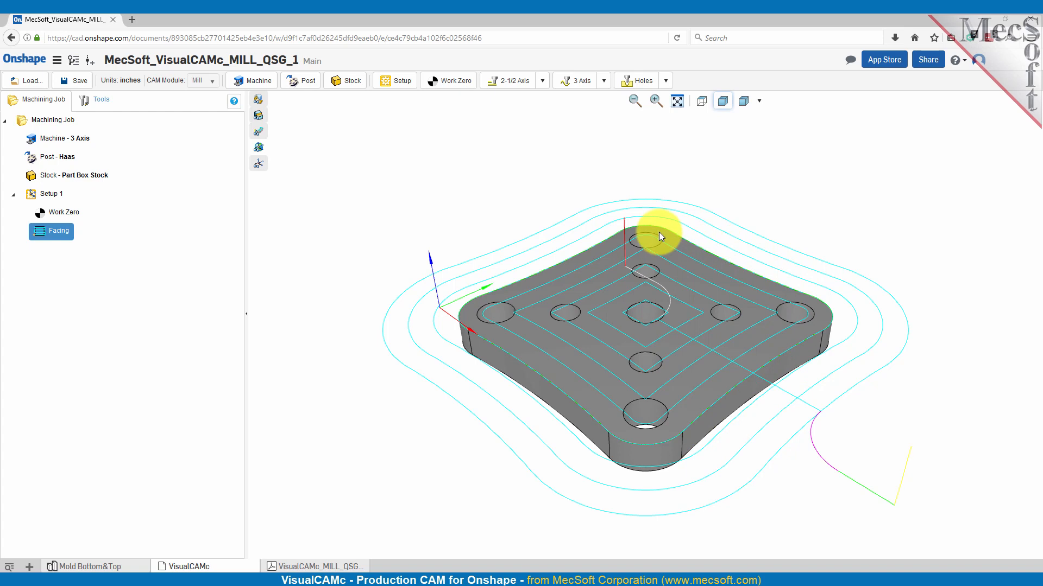
# Step: Add a 2-1/2 axis Profiling operation with the Flat Mill - 0.125 DIA, keeping its feeds, speeds and Clearance Plane transfer method
pyautogui.click(543, 83)
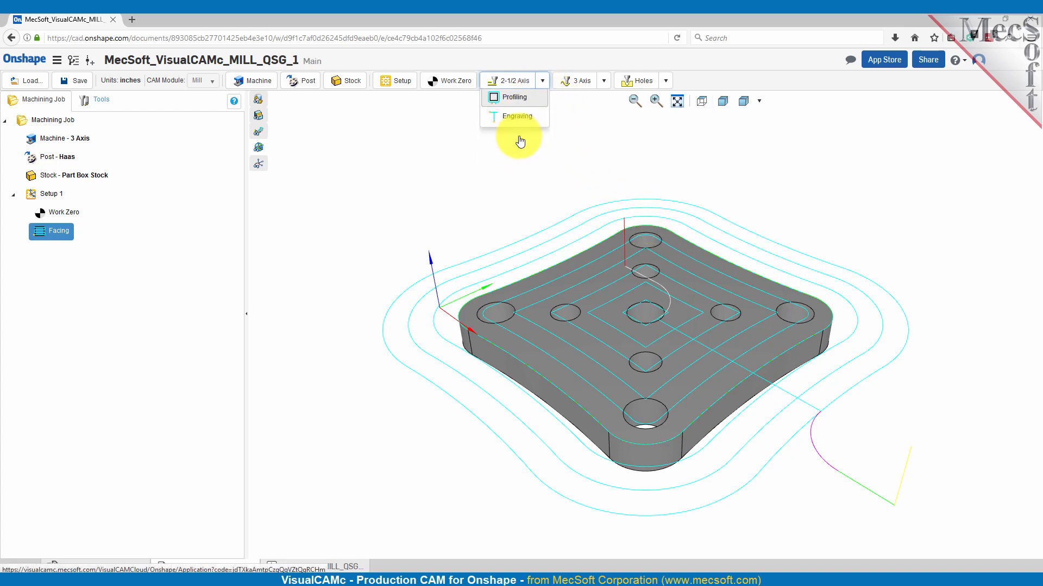
pyautogui.click(520, 136)
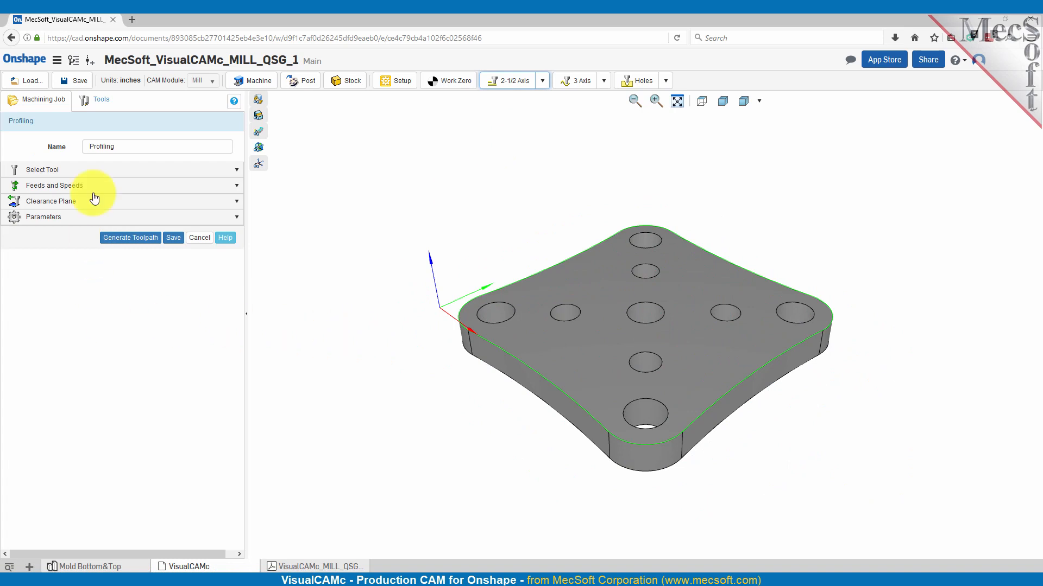
pyautogui.click(132, 146)
pyautogui.moveTo(130, 146); pyautogui.dragTo(71, 145)
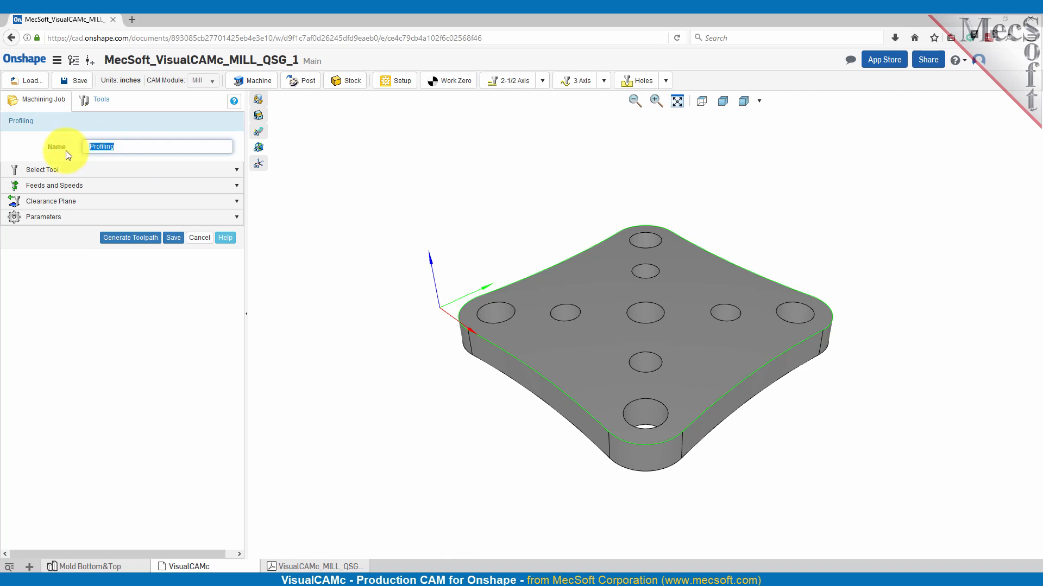
pyautogui.click(54, 171)
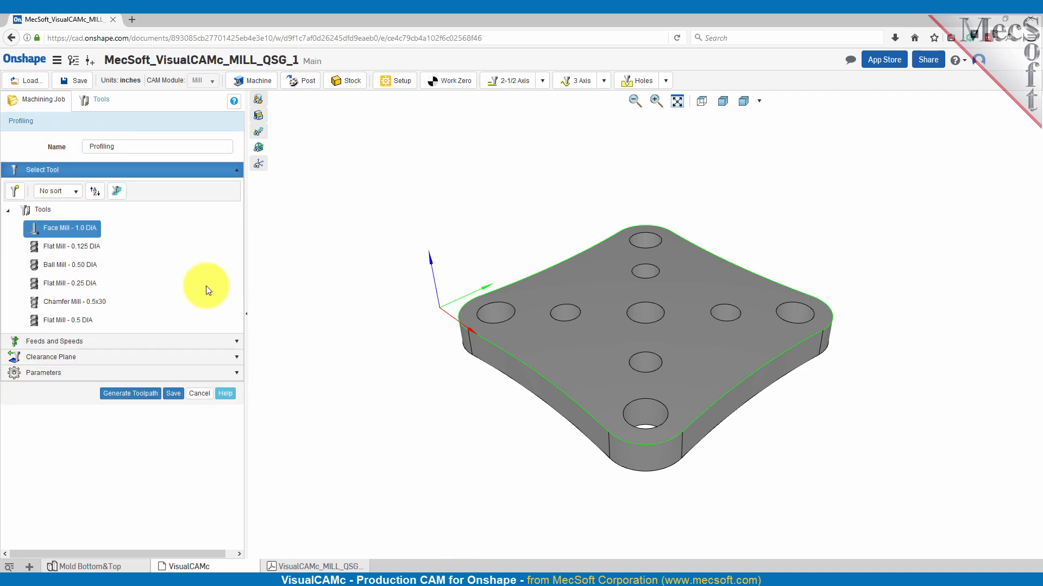
pyautogui.click(83, 249)
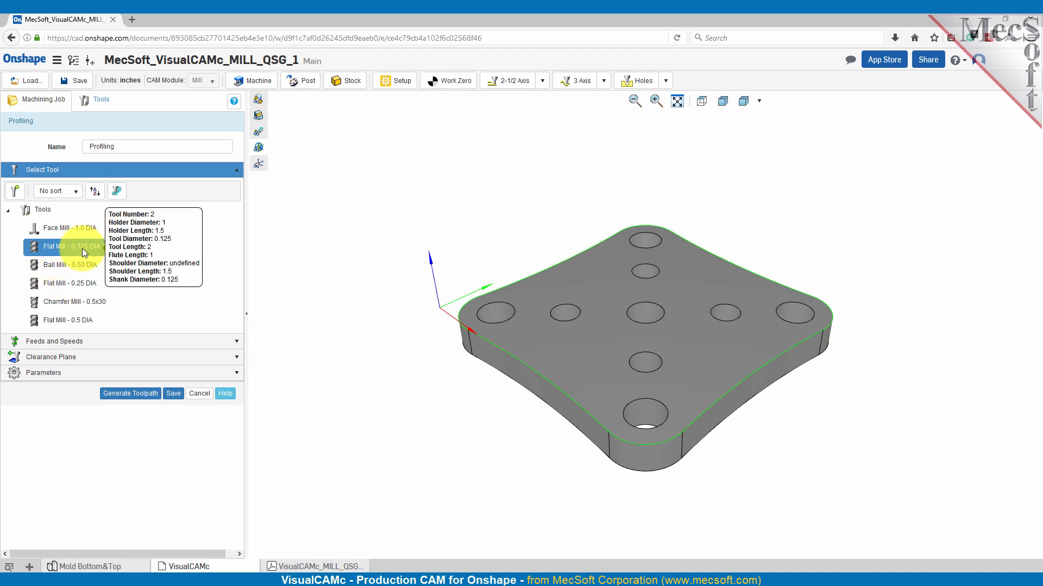
pyautogui.click(52, 343)
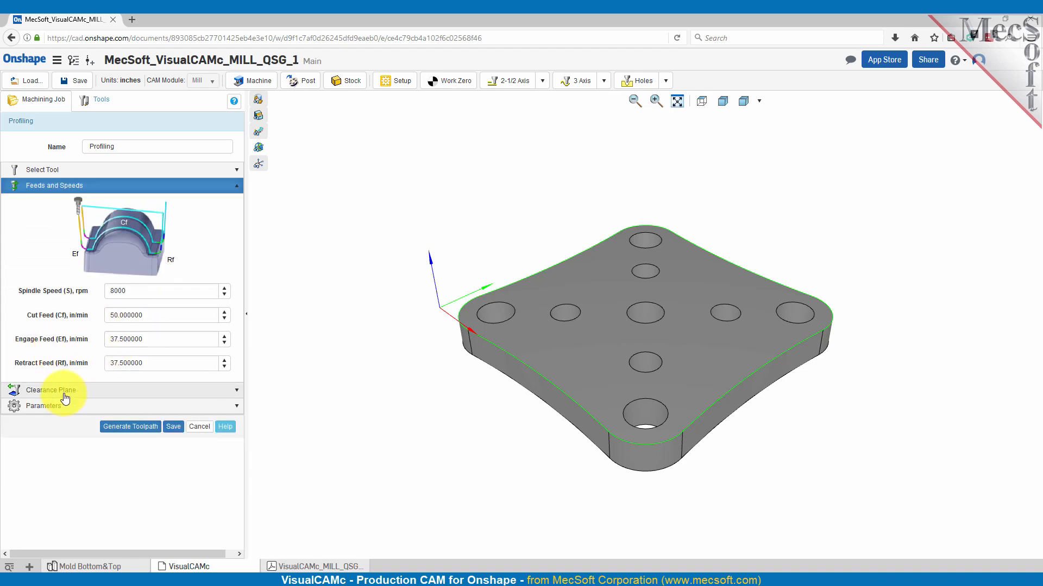
pyautogui.click(64, 394)
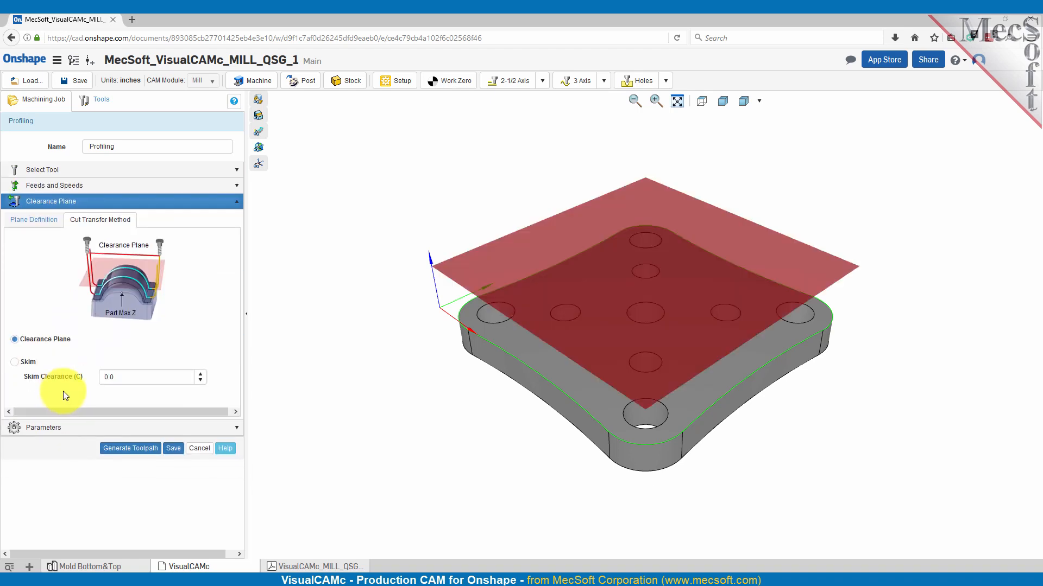
# Step: Keep the profiling tolerance at 0.001, stock at 0, cut geometry At Top, Mixed direction, and zero width and step per cut
pyautogui.click(52, 429)
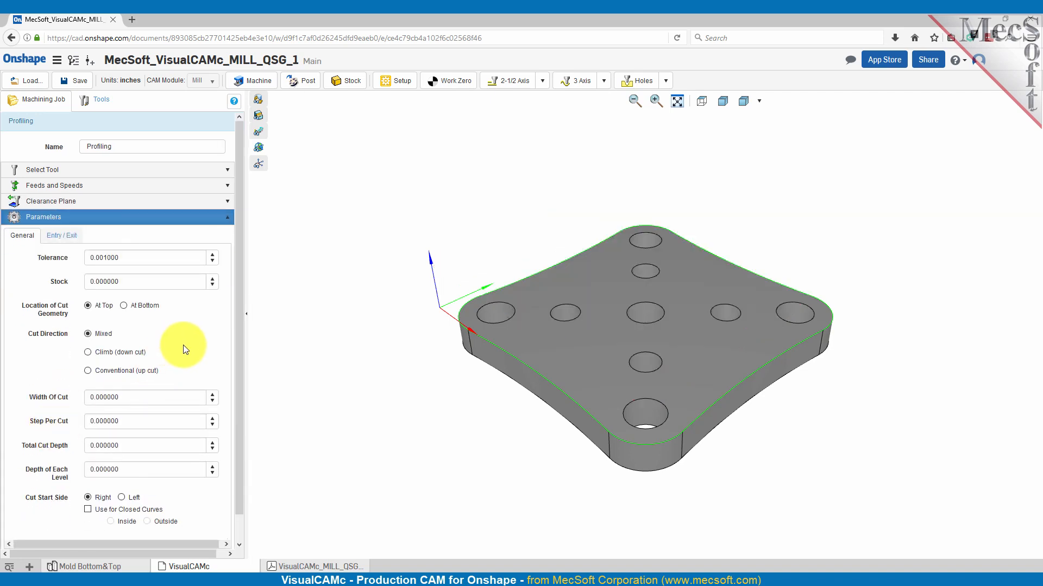
pyautogui.click(128, 257)
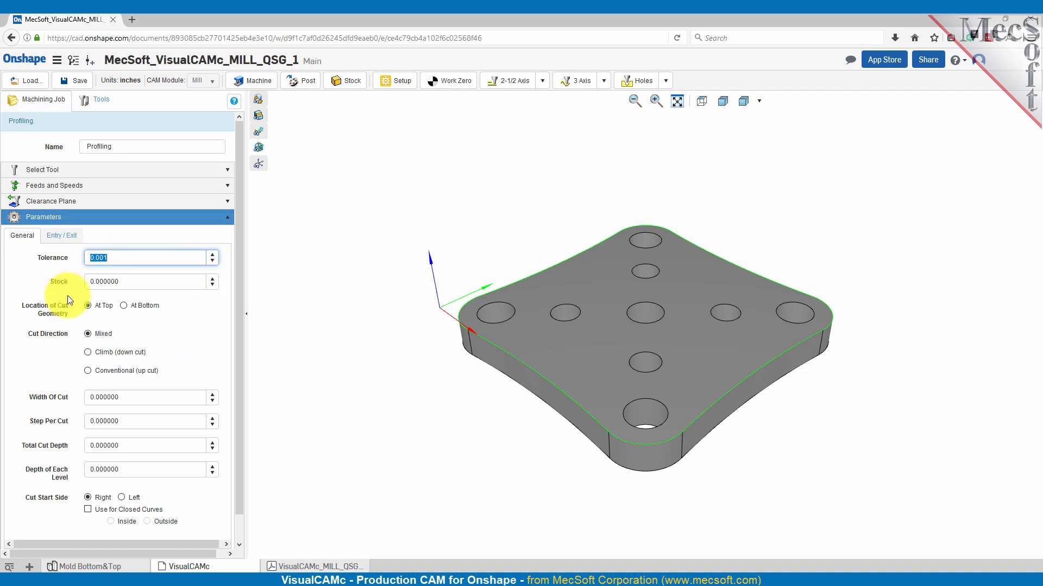
pyautogui.click(133, 279)
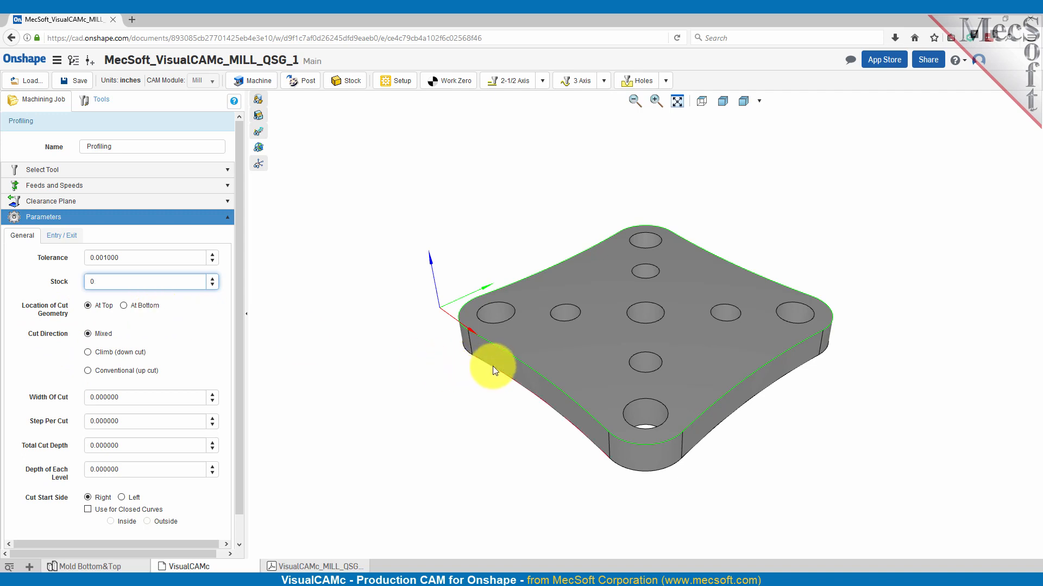
pyautogui.click(89, 307)
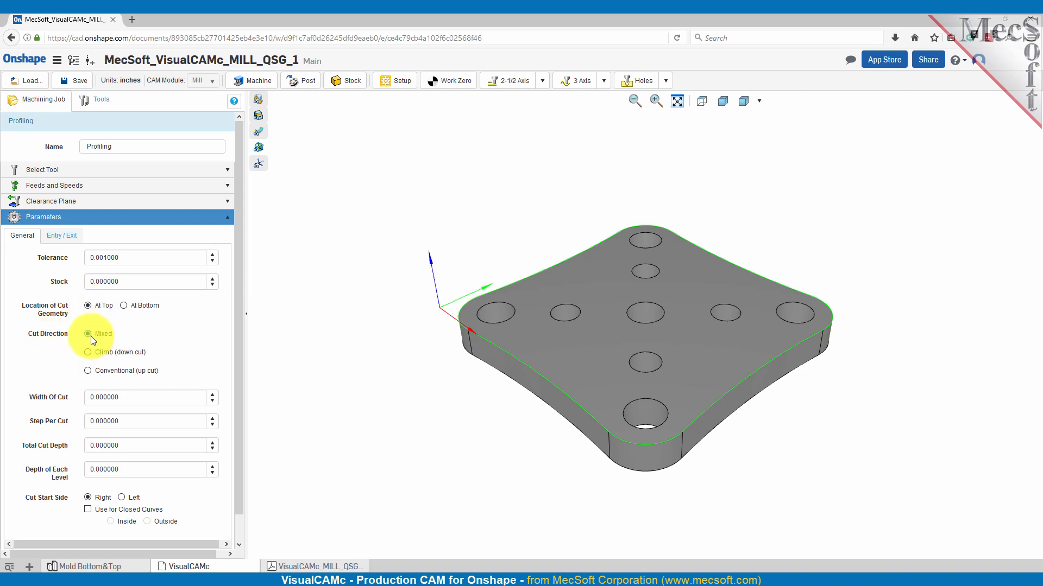
pyautogui.click(108, 399)
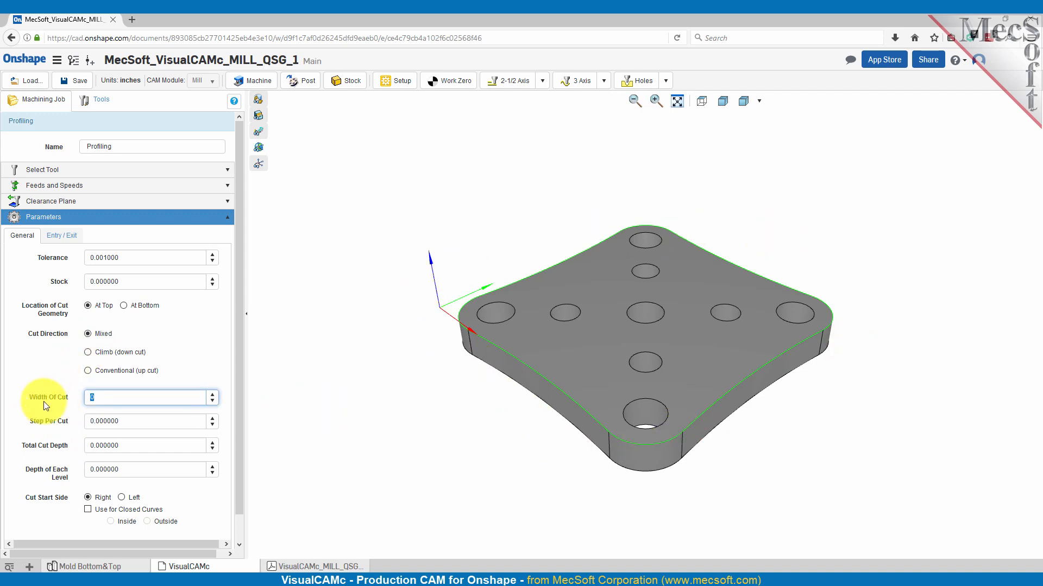
pyautogui.click(128, 419)
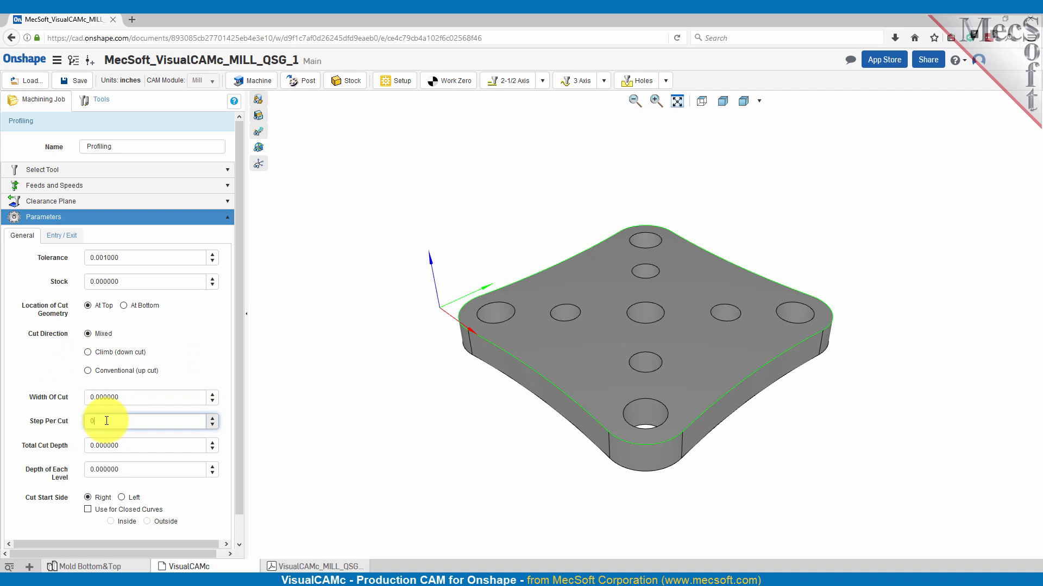
# Step: Set the profiling Total Cut Depth to 0.157 with 0.05 per level, and start closed-curve cuts on the Outside
pyautogui.click(114, 444)
pyautogui.write('0.157')
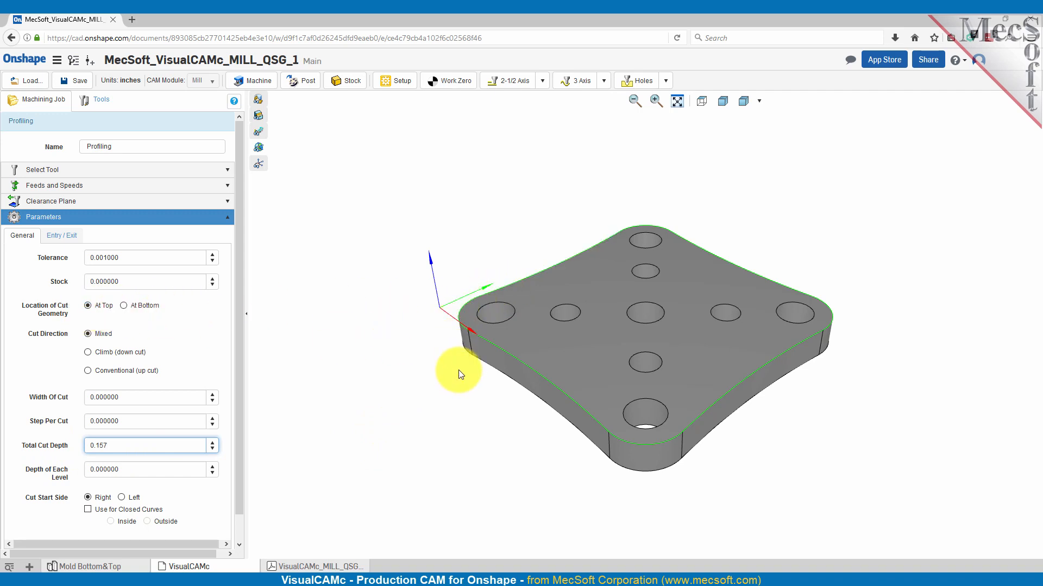
pyautogui.moveTo(116, 446); pyautogui.dragTo(62, 445)
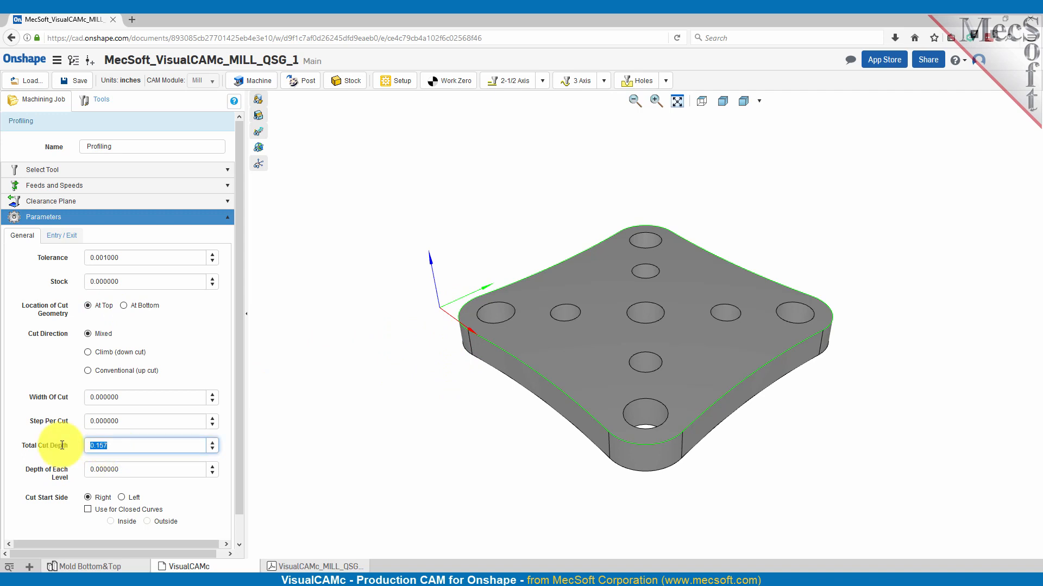
pyautogui.moveTo(103, 471); pyautogui.dragTo(46, 470)
pyautogui.write('0.')
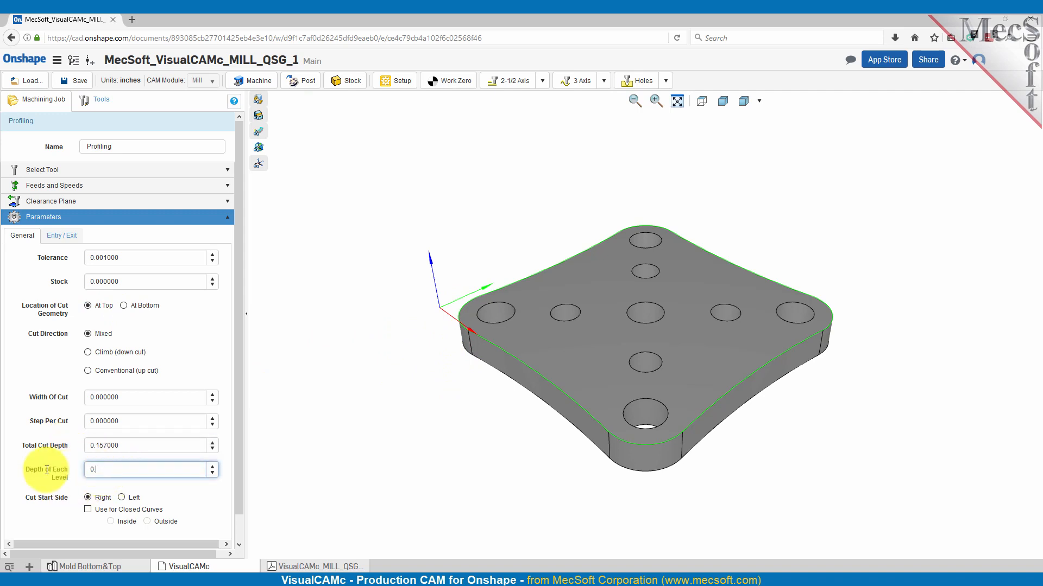
pyautogui.write('05')
pyautogui.scroll(-1, 41, 389)
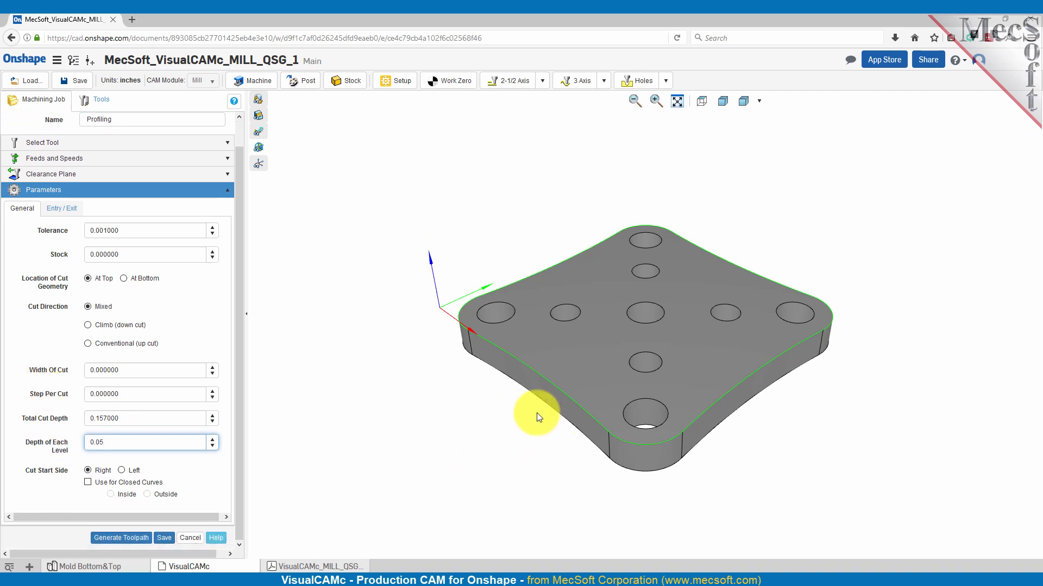
pyautogui.click(88, 482)
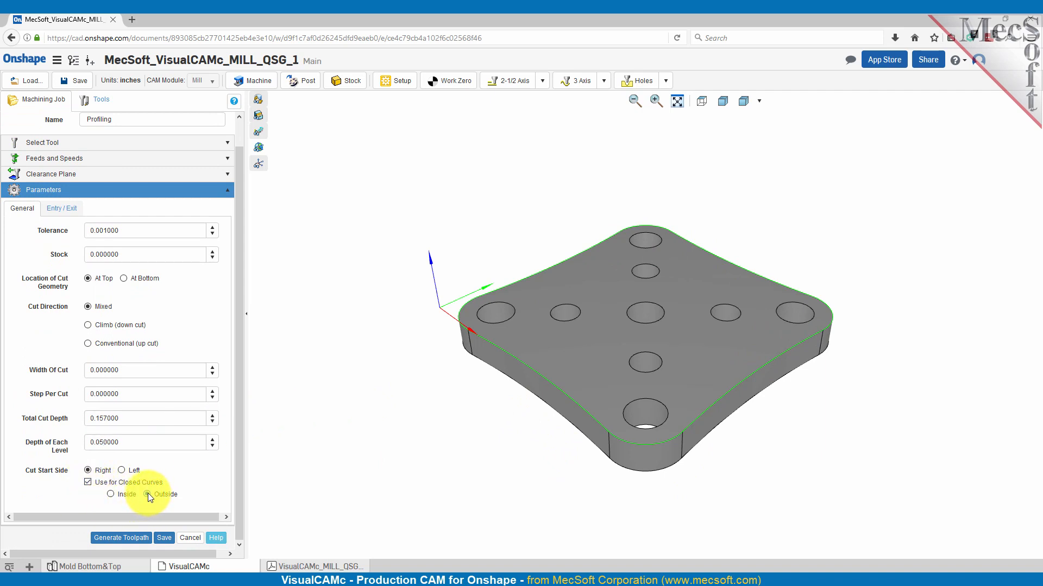
# Step: Set the profiling entry type to Along Path with a height of 0.15 and an angle of 5
pyautogui.click(62, 210)
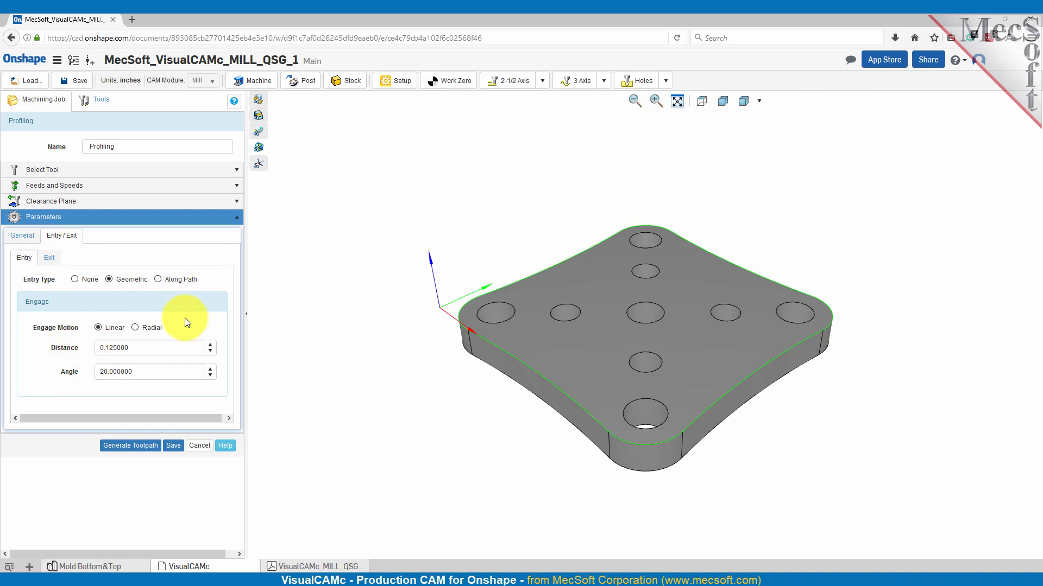
pyautogui.click(157, 279)
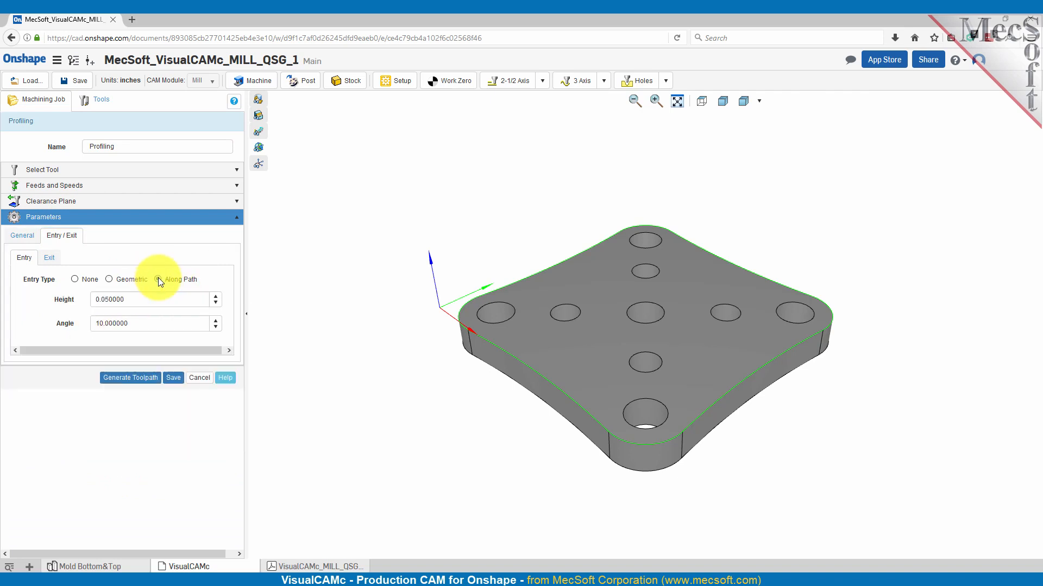
pyautogui.doubleClick(133, 300)
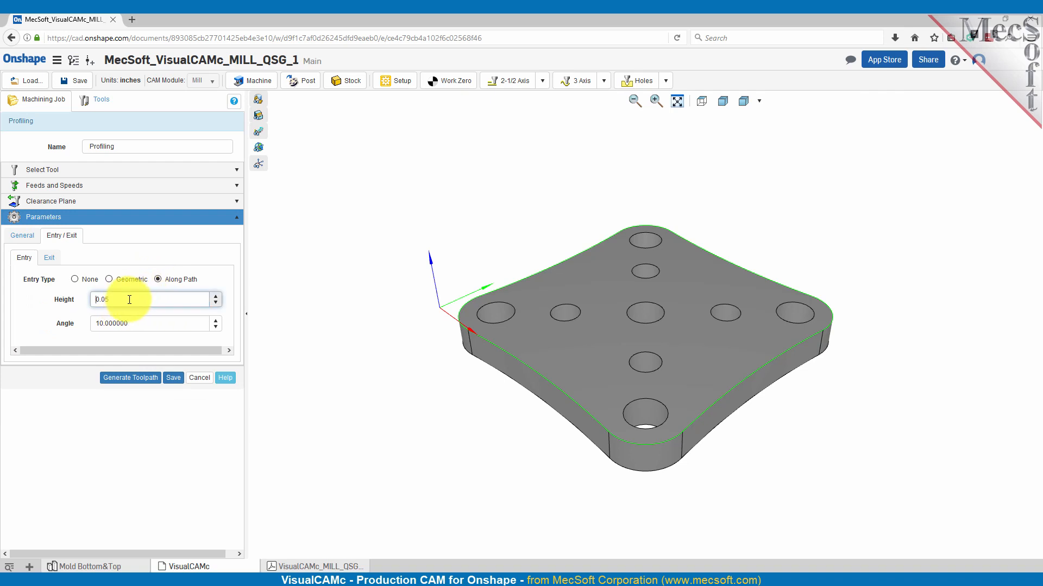
pyautogui.write('0.')
pyautogui.moveTo(120, 323); pyautogui.dragTo(83, 322)
pyautogui.write('5')
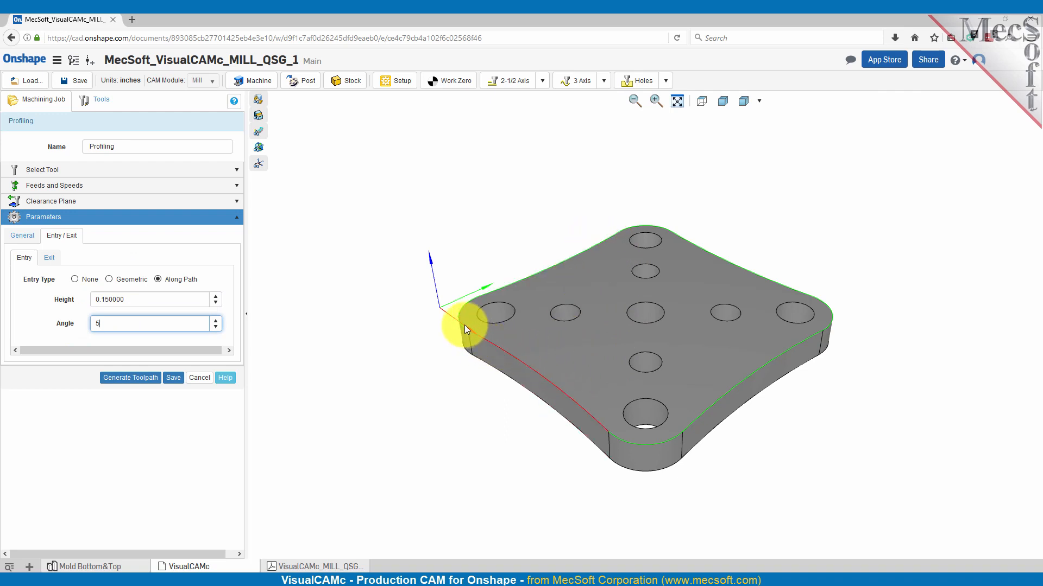
# Step: Give the profiling operation a geometric exit with Radial retract motion of 0.25 radius, and generate the toolpath
pyautogui.click(56, 261)
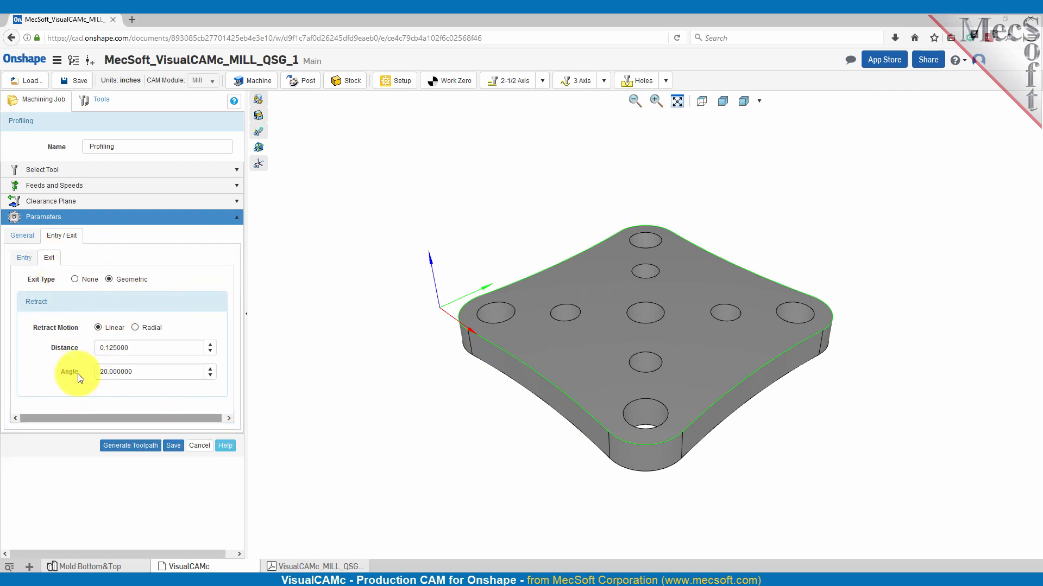
pyautogui.click(135, 328)
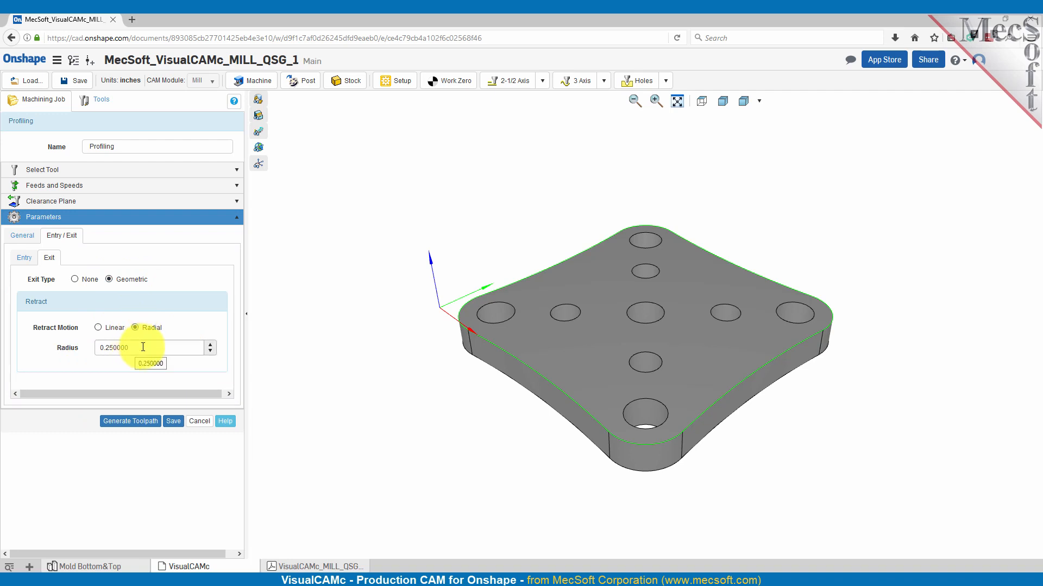
pyautogui.click(134, 425)
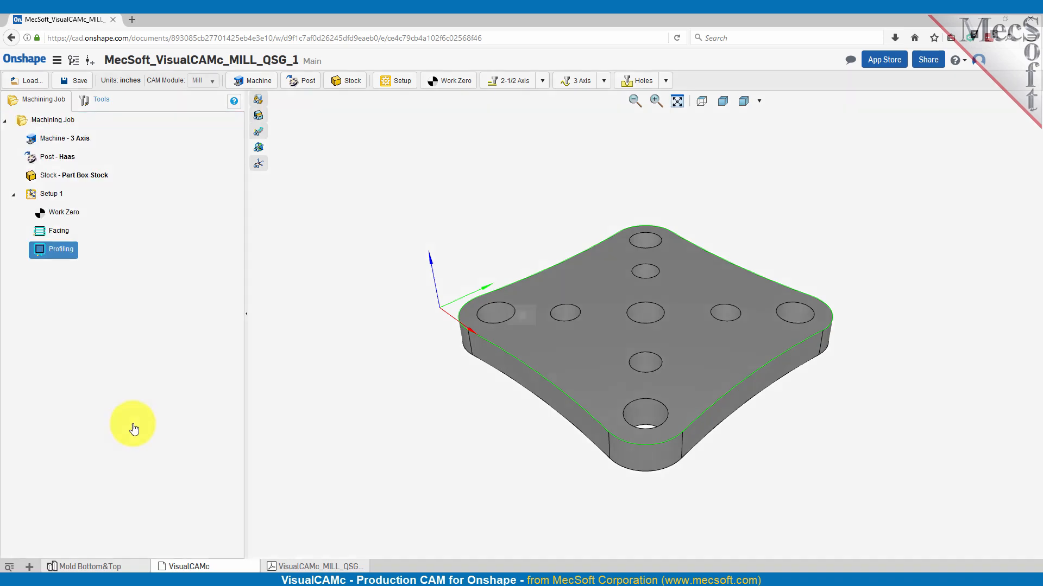
# Step: Examine the profiling toolpath's depth levels, entry and exit moves from several angles, and compare it with the facing toolpath
pyautogui.scroll(2, 698, 494)
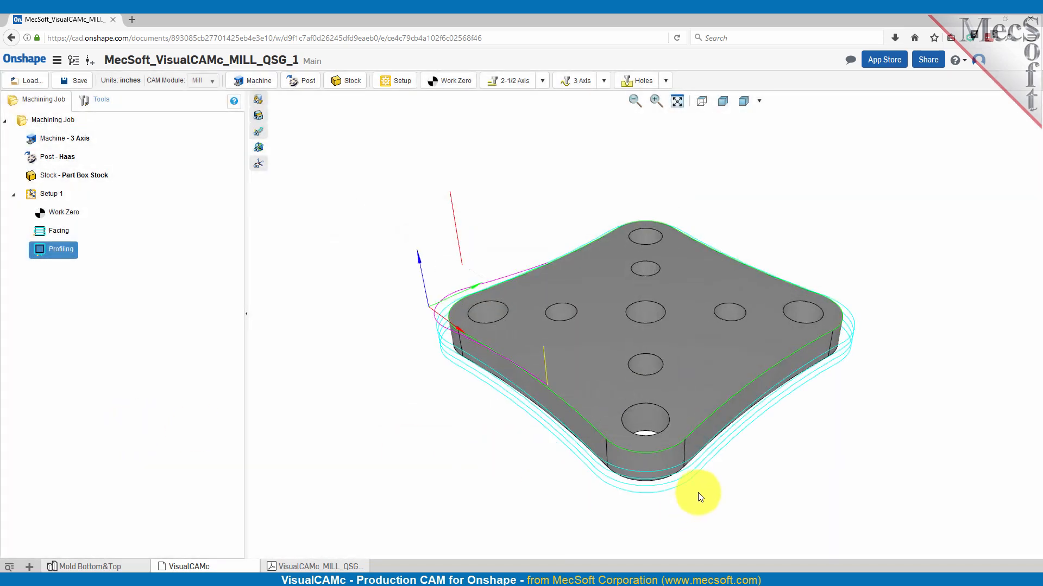
pyautogui.scroll(1, 487, 350)
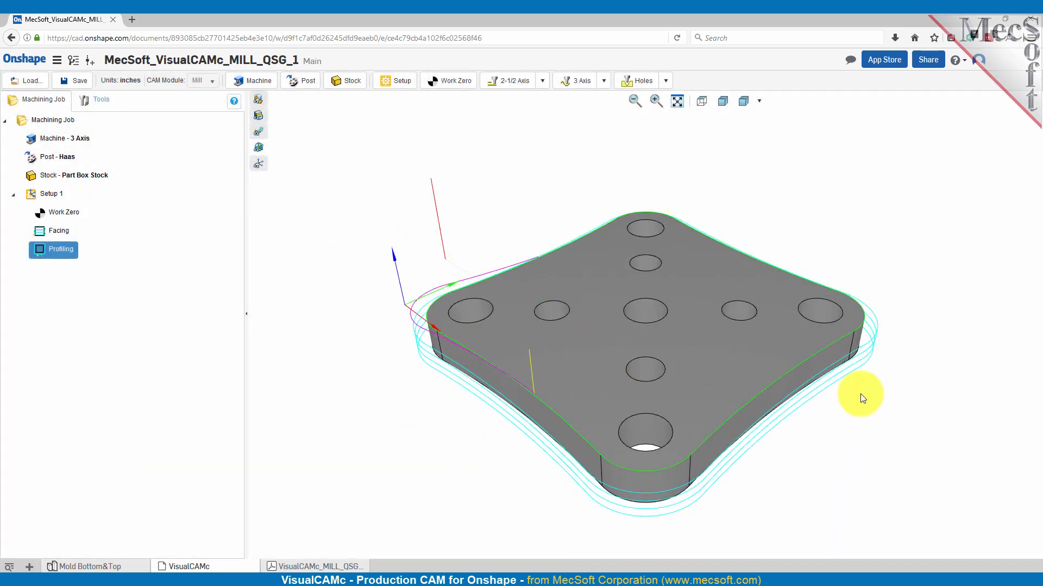
pyautogui.moveTo(459, 445); pyautogui.dragTo(693, 270, button='right')
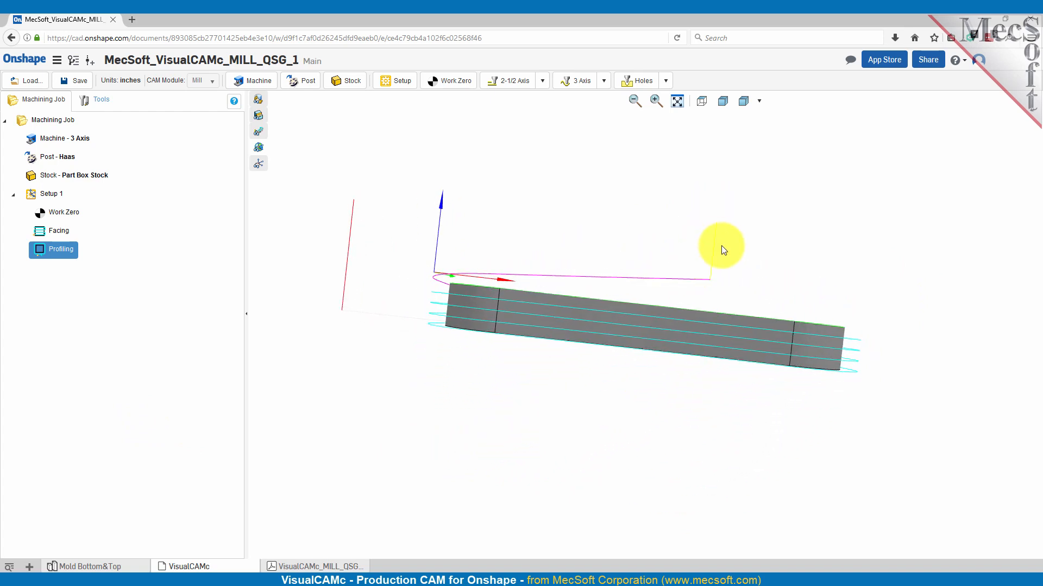
pyautogui.moveTo(709, 415); pyautogui.dragTo(721, 394, button='right')
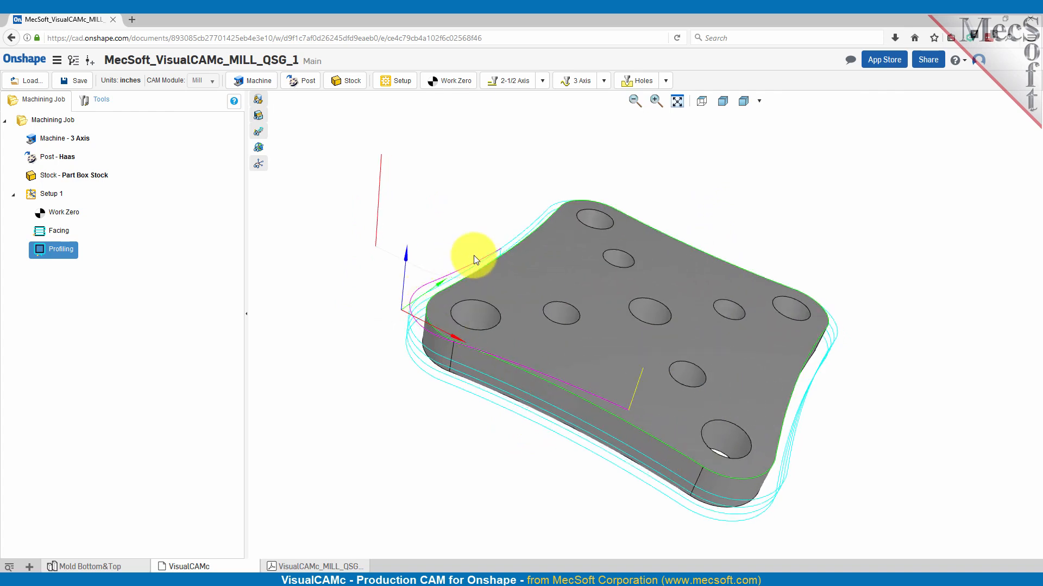
pyautogui.moveTo(826, 418); pyautogui.dragTo(686, 370, button='right')
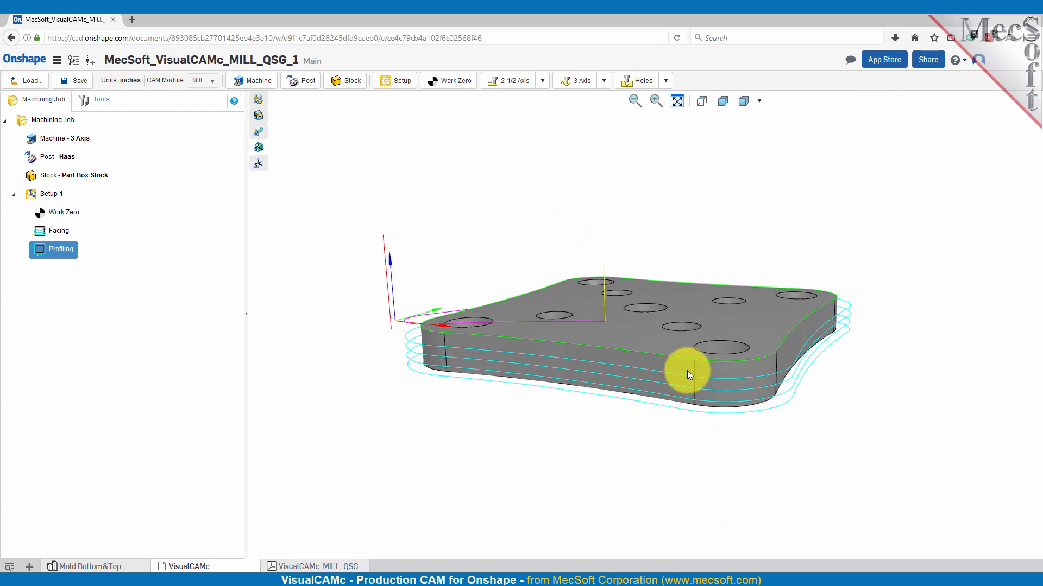
pyautogui.moveTo(680, 433)
pyautogui.mouseDown(button='right')
pyautogui.moveTo(677, 442)
pyautogui.moveTo(672, 418)
pyautogui.mouseUp(button='right')
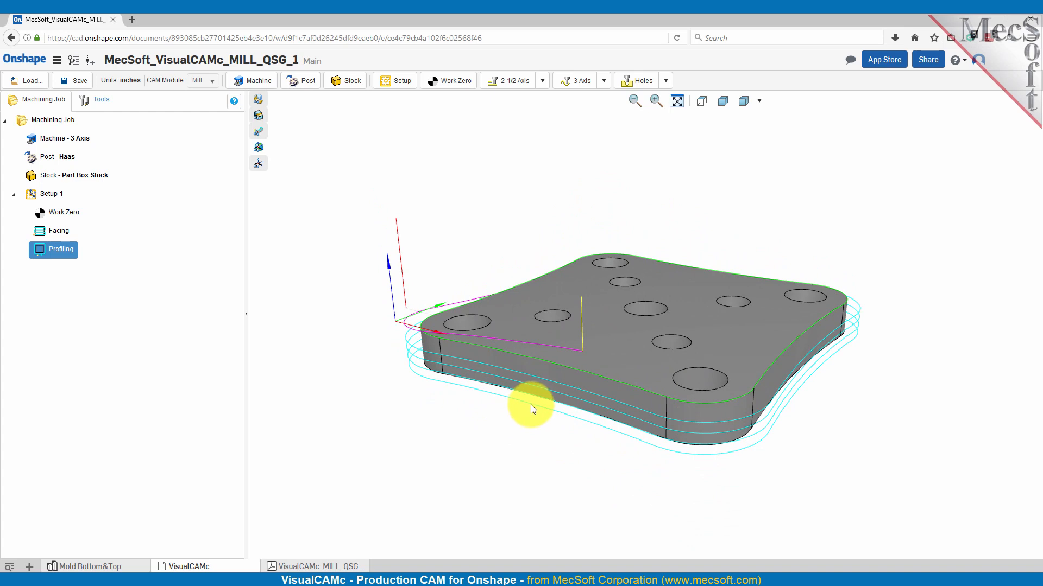
pyautogui.moveTo(361, 365); pyautogui.dragTo(500, 400, button='right')
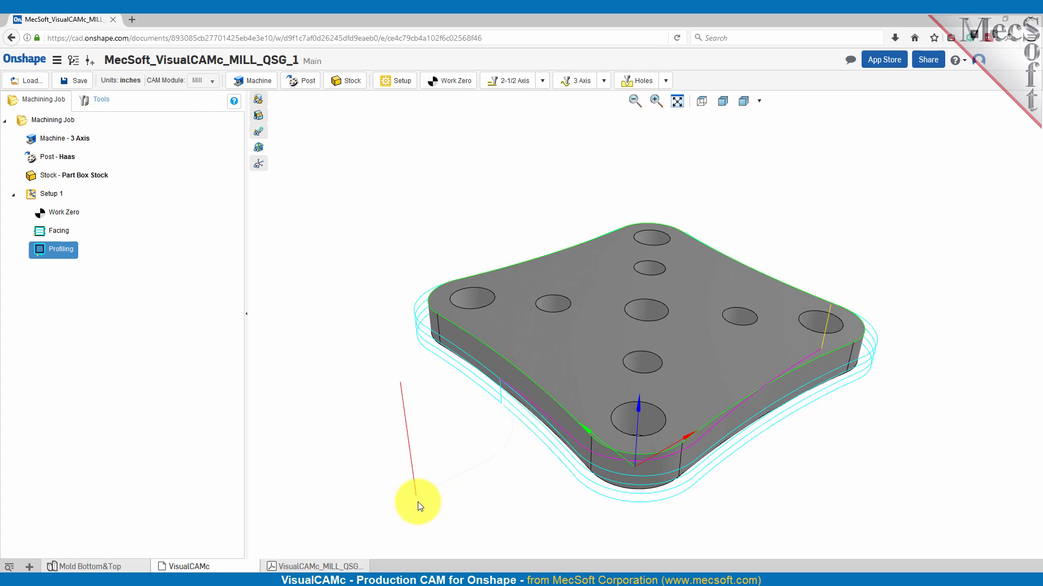
pyautogui.moveTo(796, 519); pyautogui.dragTo(759, 524, button='right')
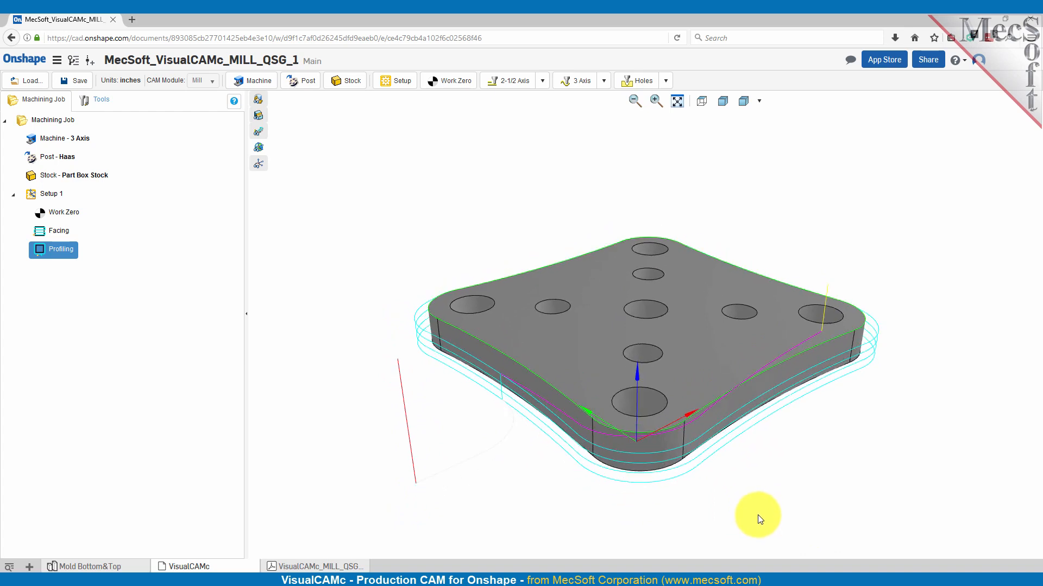
pyautogui.click(59, 233)
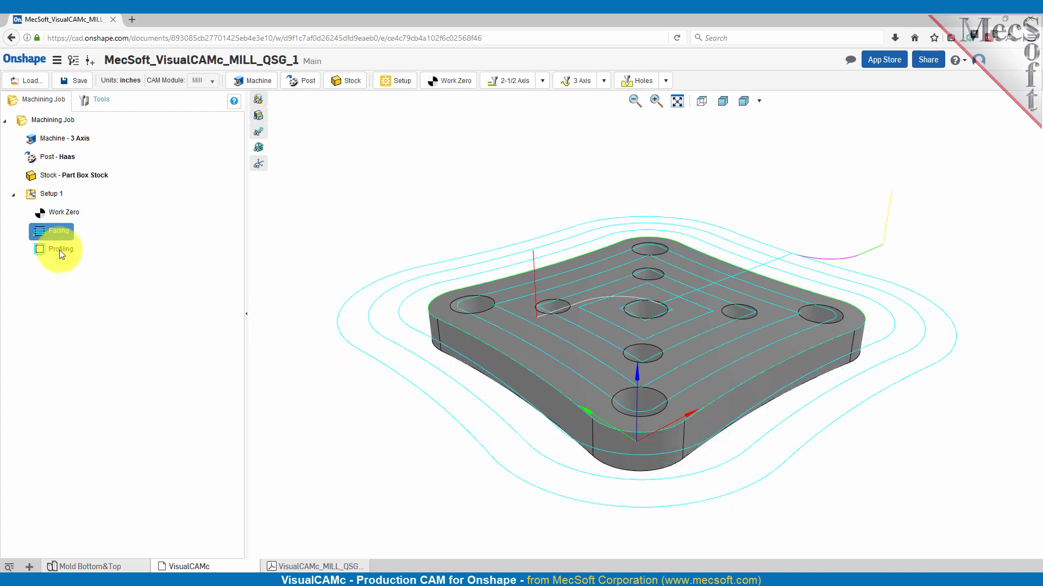
pyautogui.click(60, 250)
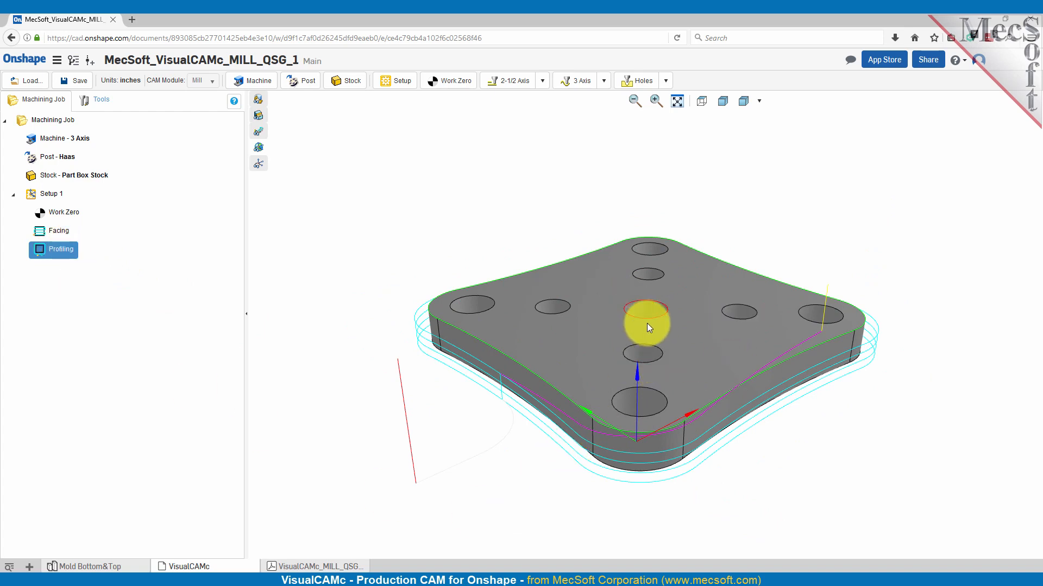
# Step: Create a Drilling hole operation and assign it the Drill - 0.157" DIA tool
pyautogui.click(665, 82)
pyautogui.click(644, 102)
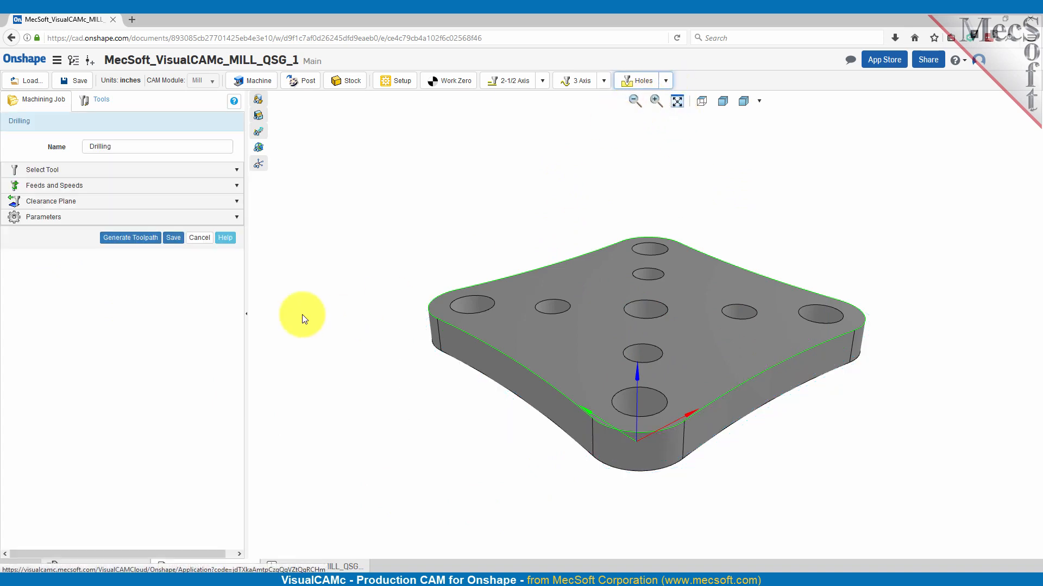
pyautogui.click(53, 170)
pyautogui.moveTo(62, 234)
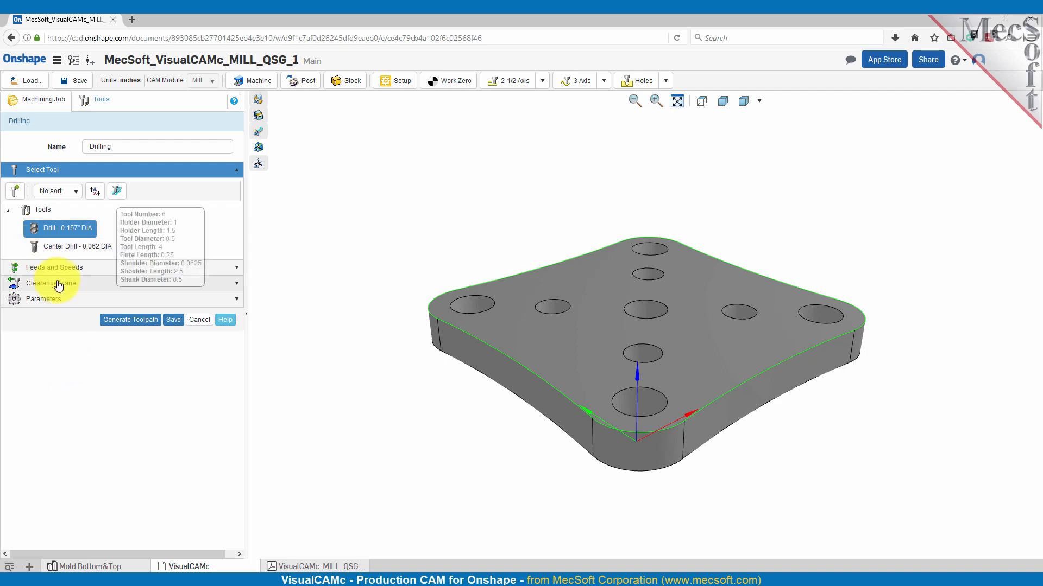
# Step: Set the drilling spindle speed to 190 rpm and the cut, engage and retract feeds to 10 in/min
pyautogui.click(51, 268)
pyautogui.doubleClick(138, 286)
pyautogui.write('190')
pyautogui.doubleClick(142, 314)
pyautogui.write('50')
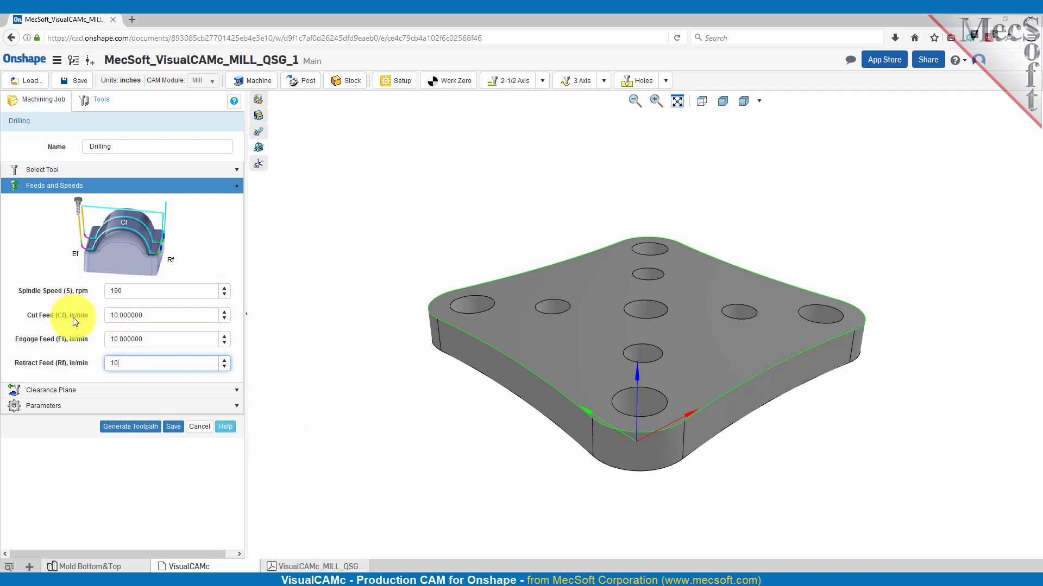
pyautogui.click(43, 390)
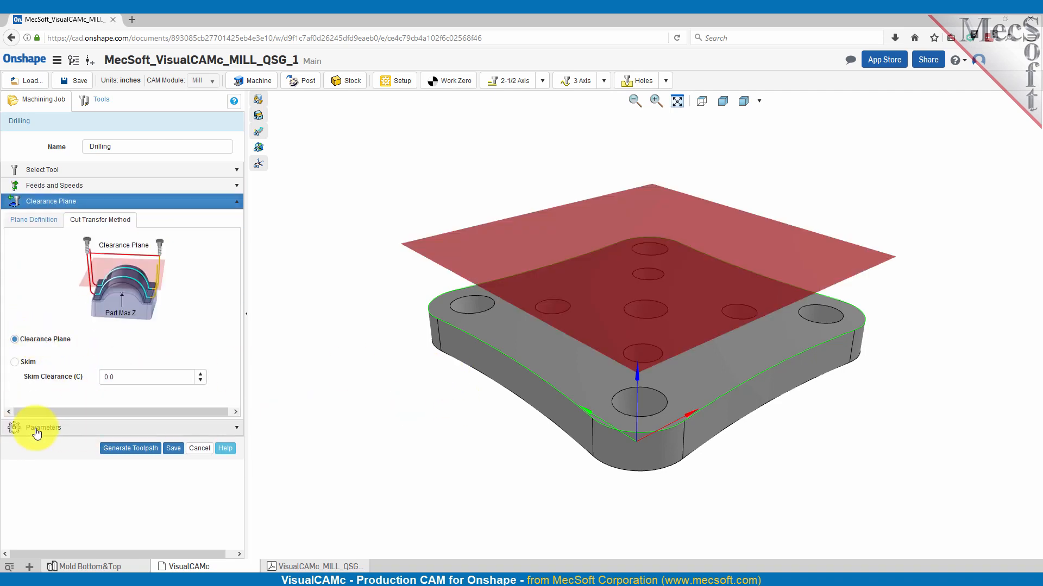
# Step: Clear the plate outline selection and select the four small holes around the center hole for drilling
pyautogui.click(87, 430)
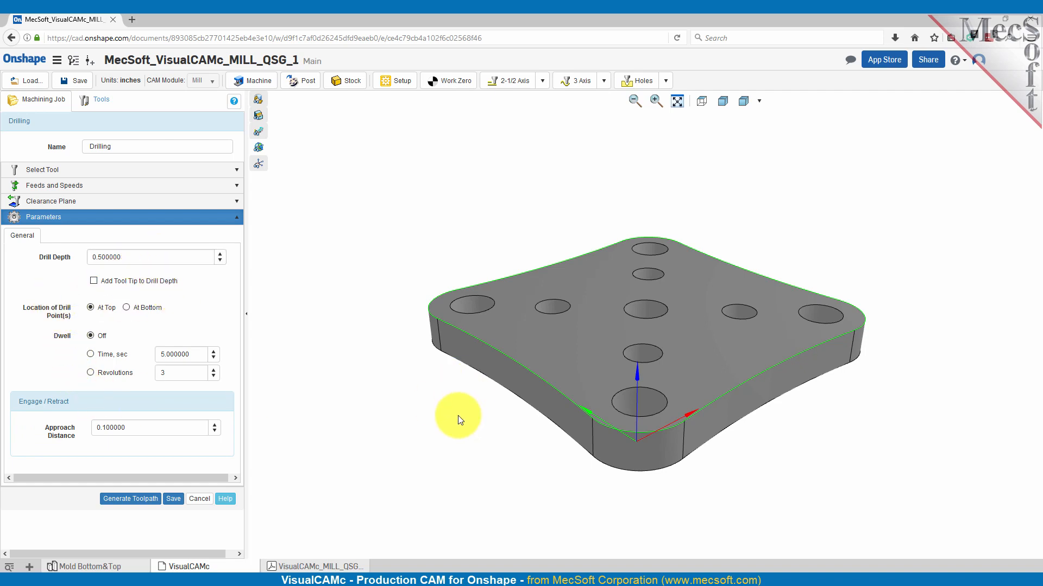
pyautogui.click(500, 221)
pyautogui.click(552, 308)
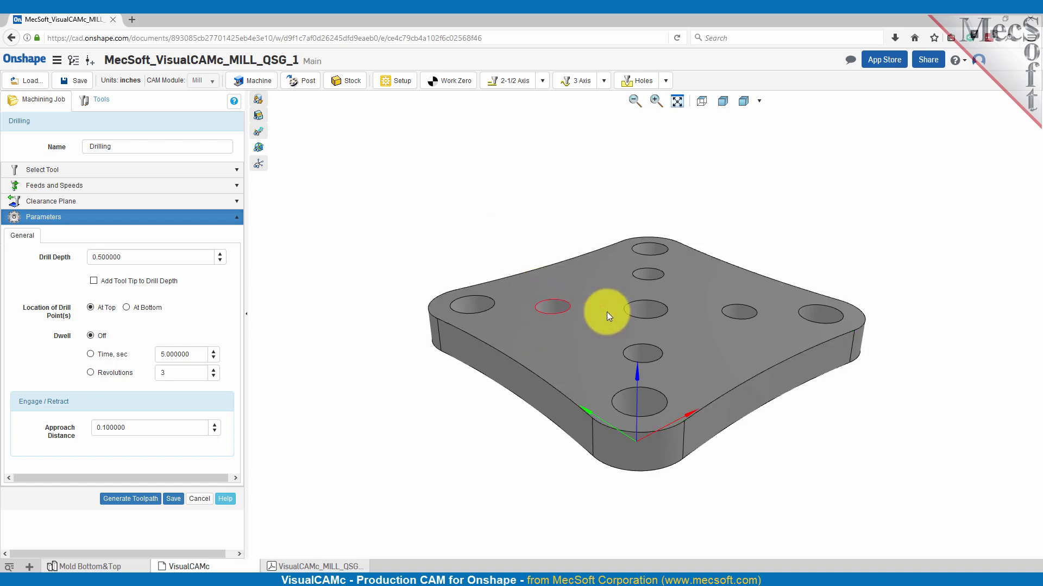
pyautogui.click(648, 277)
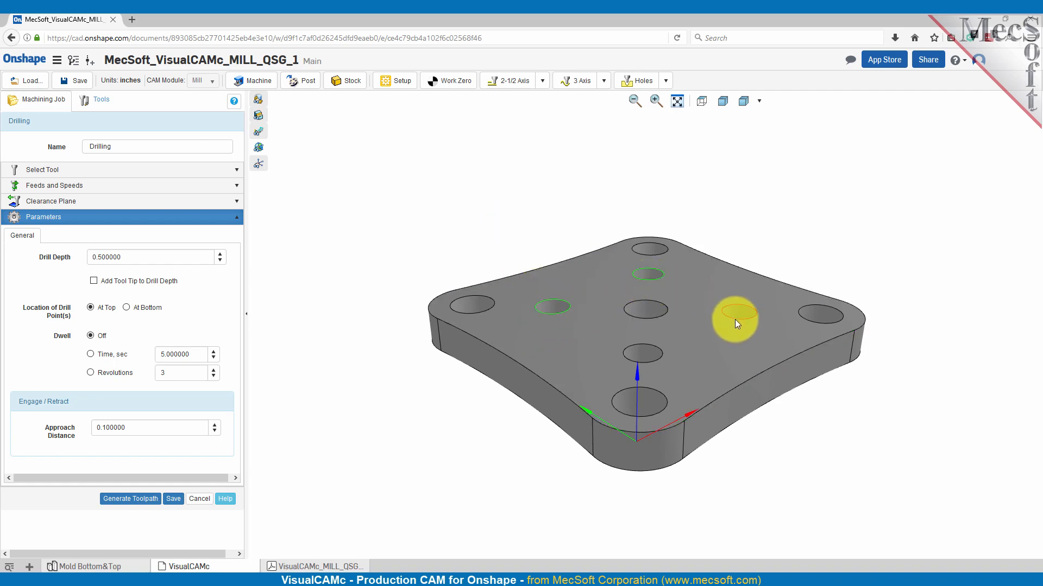
pyautogui.click(654, 362)
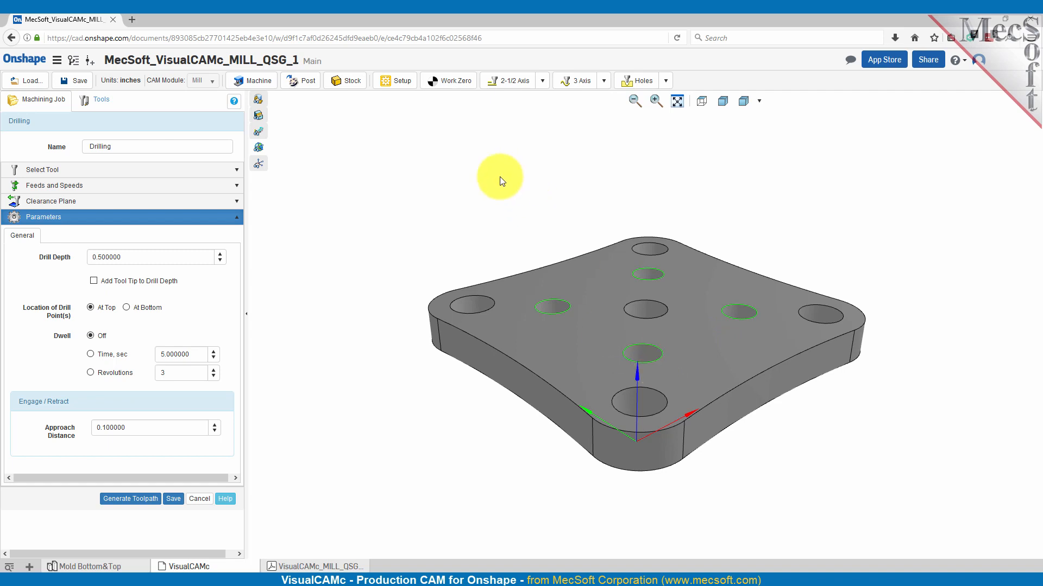
# Step: Set the Drill Depth to 0.157 with the tool tip added, and use a timed dwell of 5 seconds
pyautogui.click(118, 263)
pyautogui.moveTo(117, 263); pyautogui.dragTo(76, 258)
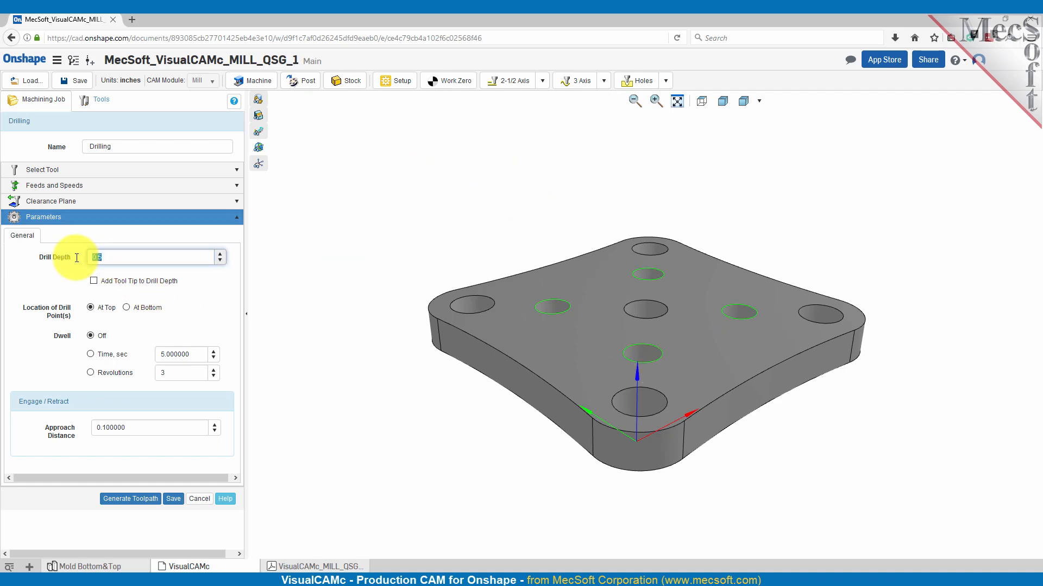
pyautogui.write('0.157')
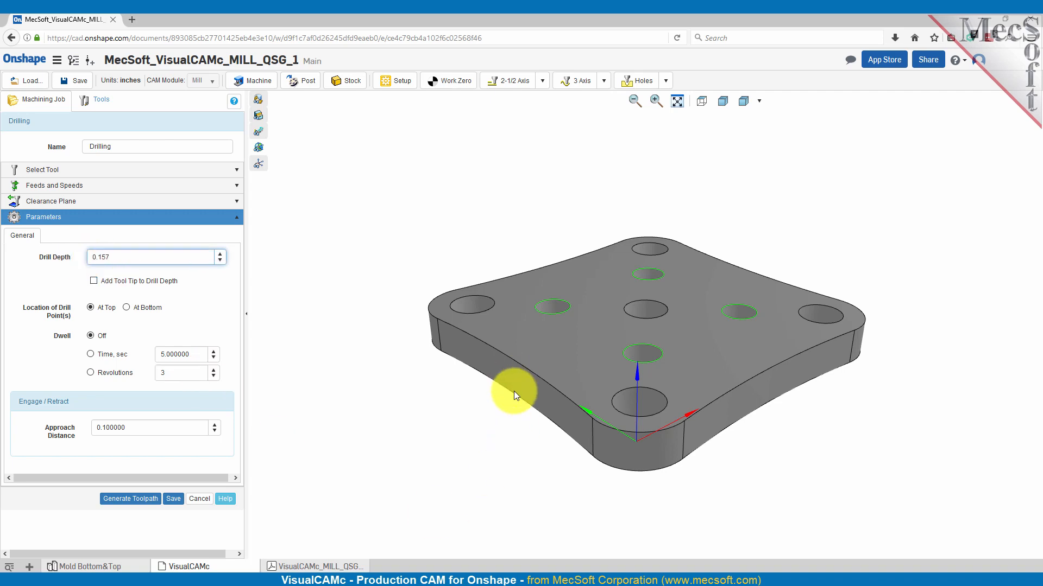
pyautogui.click(94, 281)
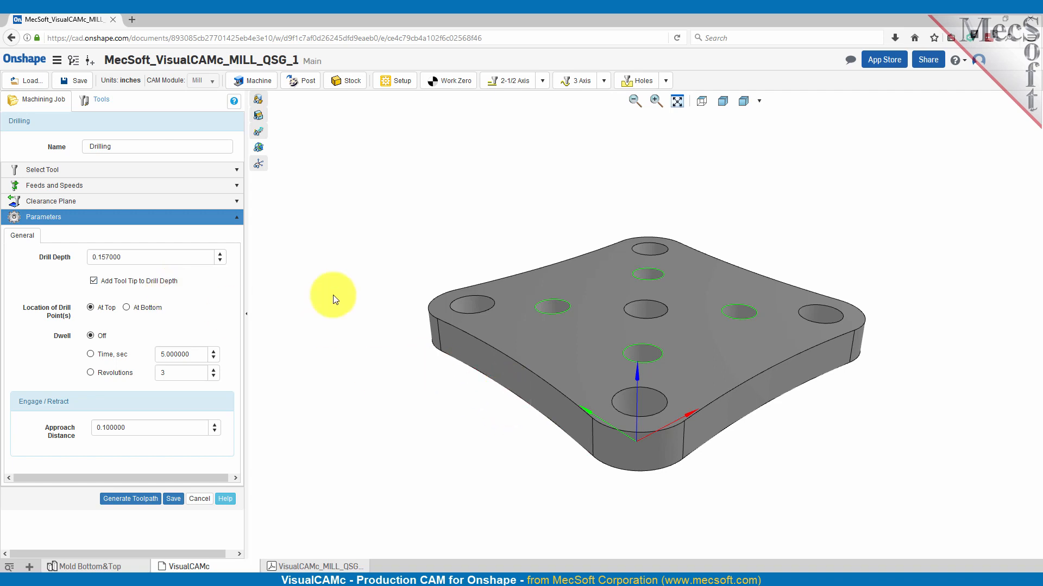
pyautogui.click(91, 354)
pyautogui.click(174, 356)
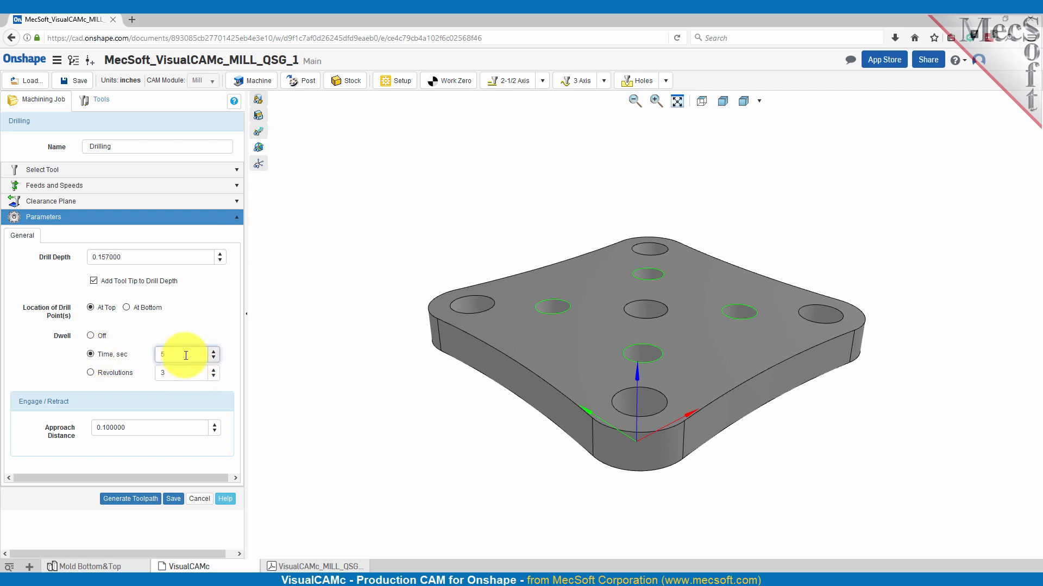
# Step: Set the drilling Approach Distance to 0.2, generate the toolpath, and check it from above and below the plate
pyautogui.click(124, 428)
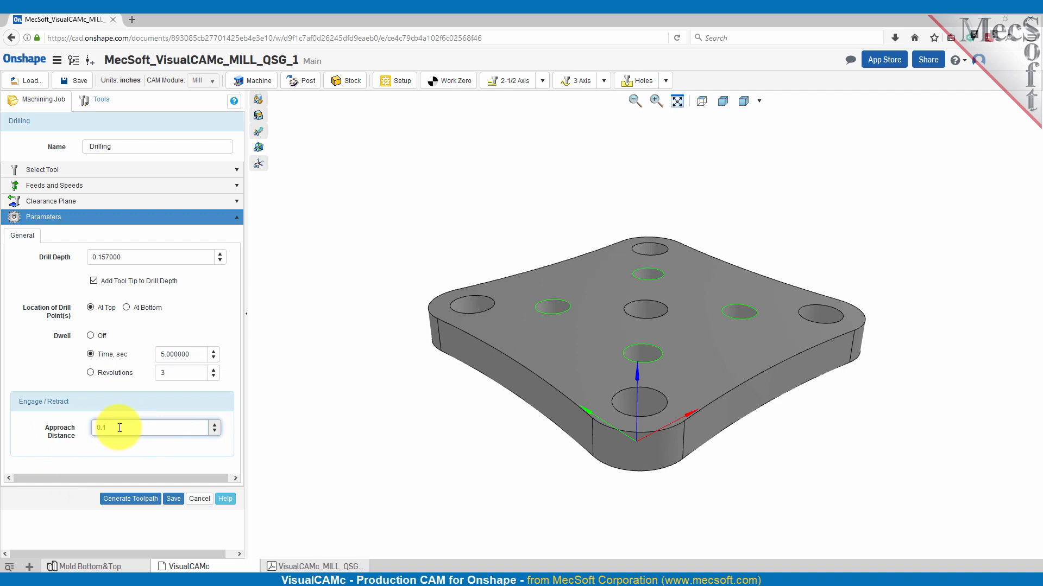
pyautogui.moveTo(117, 427); pyautogui.dragTo(96, 427)
pyautogui.write('0.2')
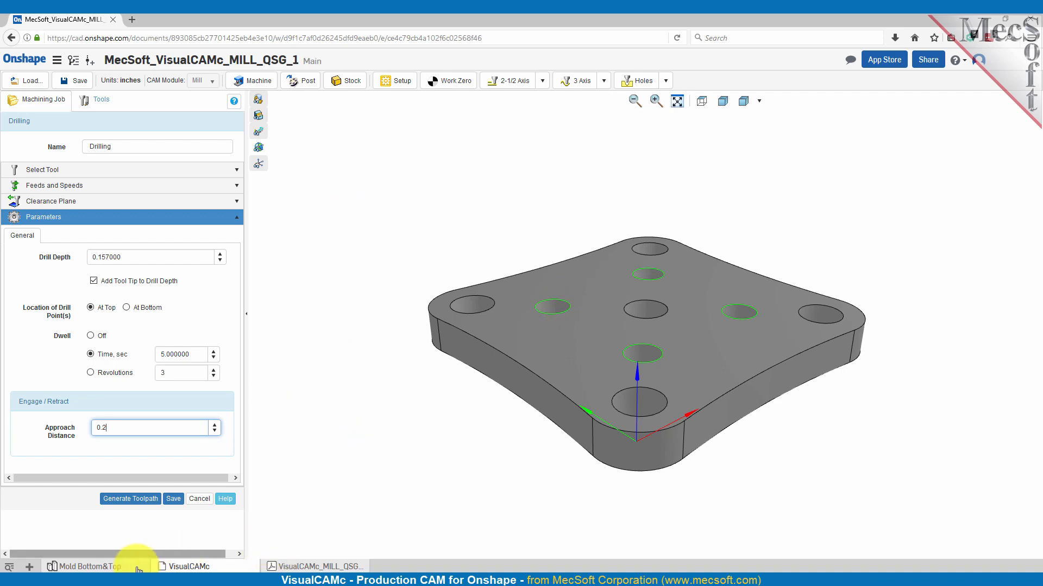
pyautogui.click(132, 499)
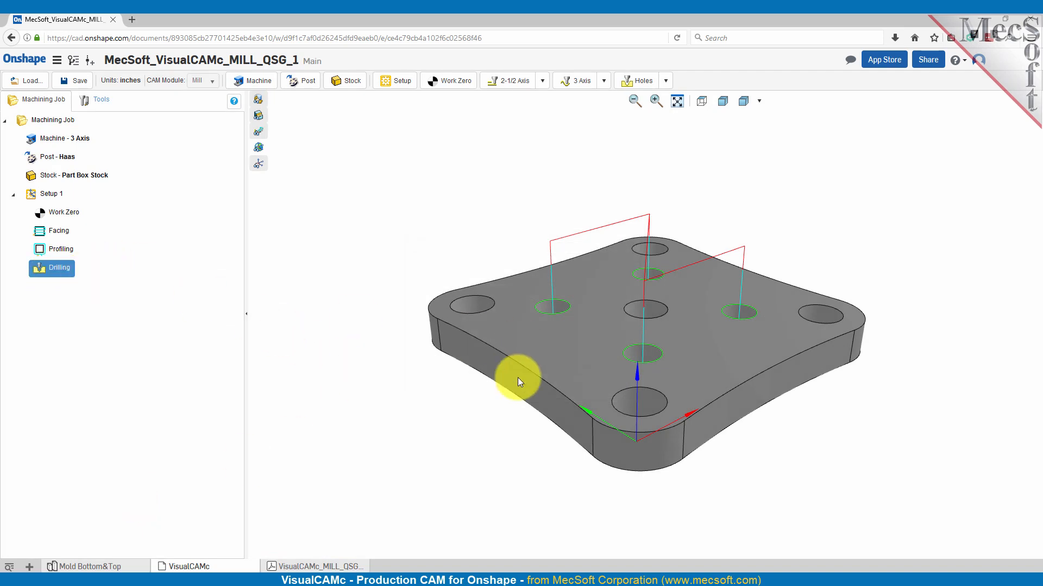
pyautogui.moveTo(589, 524); pyautogui.dragTo(647, 407, button='right')
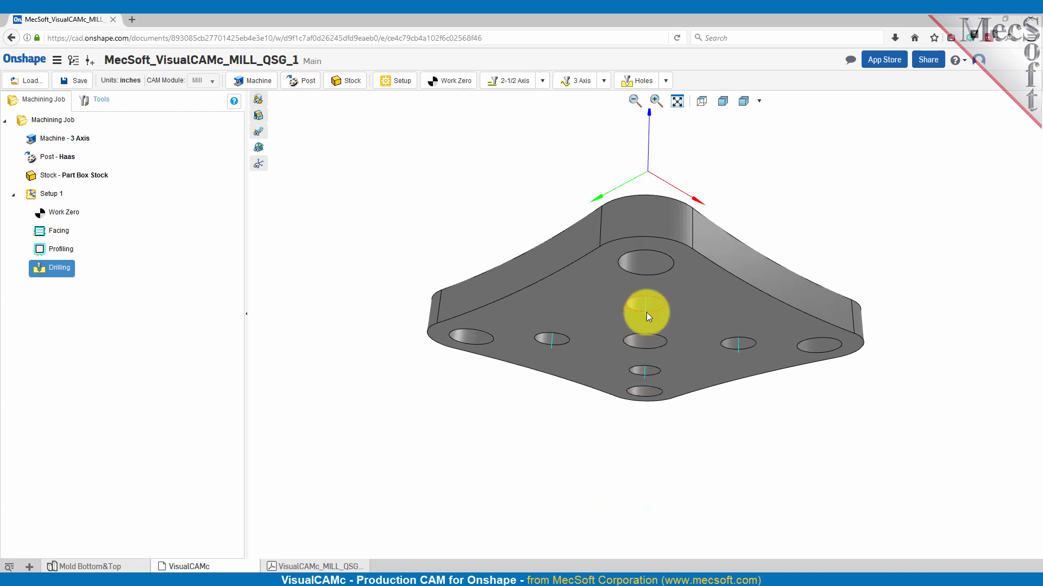
pyautogui.moveTo(648, 337); pyautogui.dragTo(651, 395, button='right')
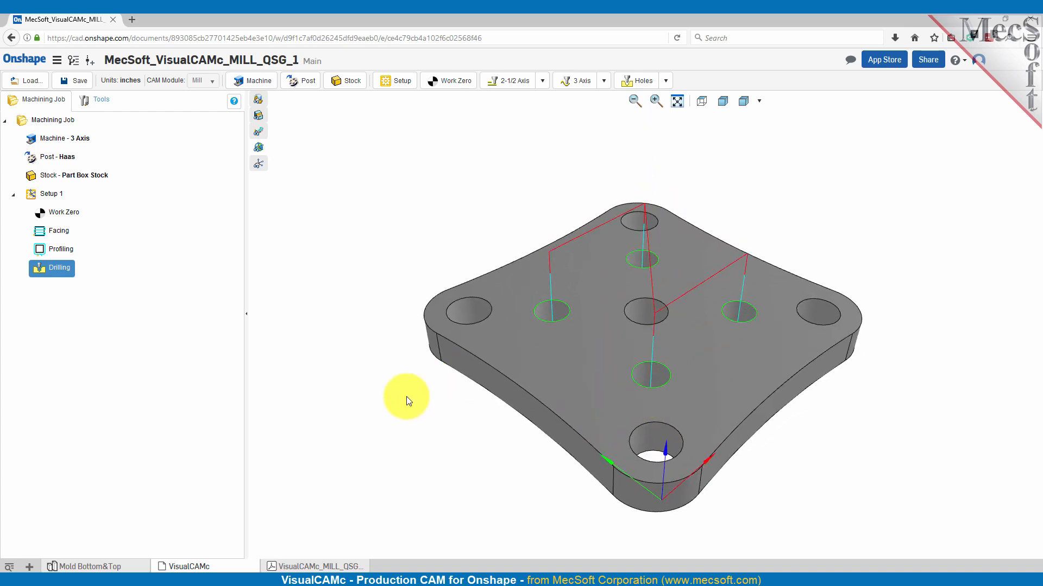